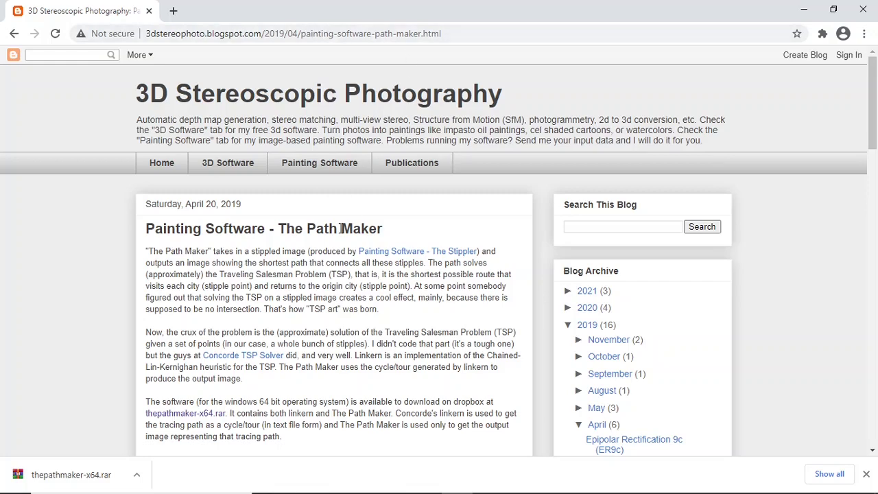
Step: Open the Painting Software page, follow its link to The Path Maker article, and read the download and usage instructions
click(312, 170)
scroll(337, 282, down, 3)
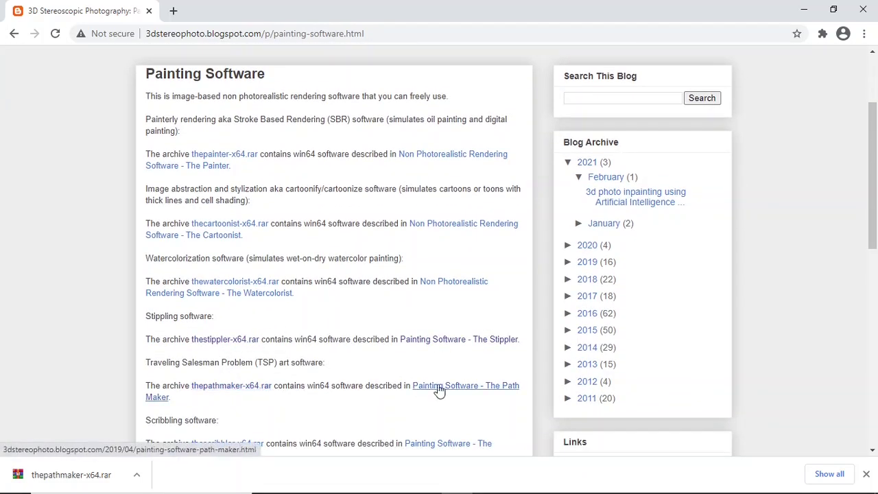
click(457, 389)
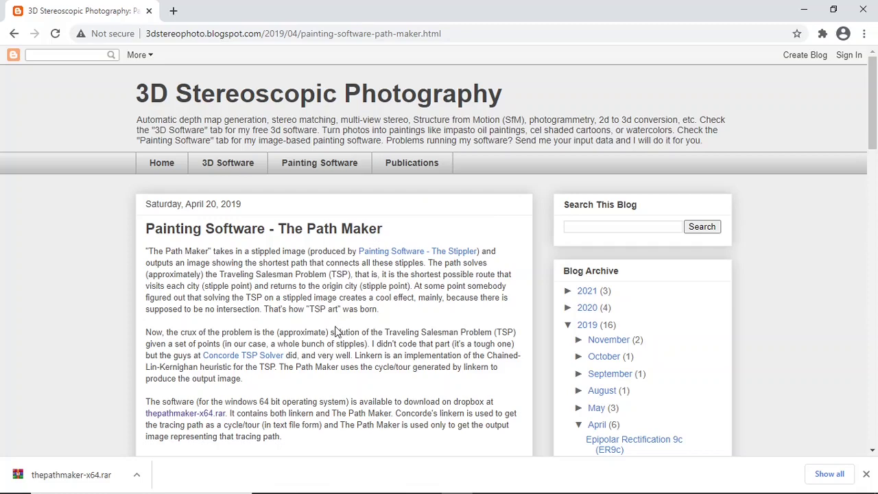
scroll(314, 303, down, 2)
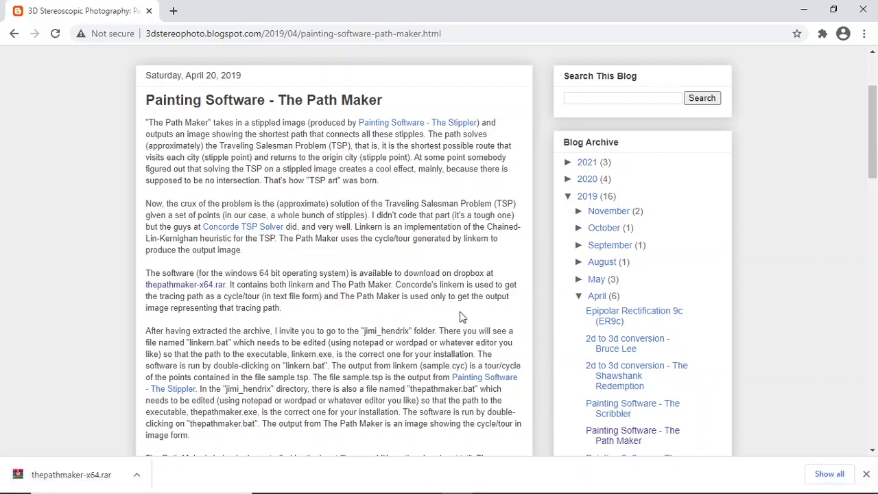
Step: Switch to File Explorer and open the thepathmaker-x64 folder inside Documents\personal_stuff
mouse_move(458, 480)
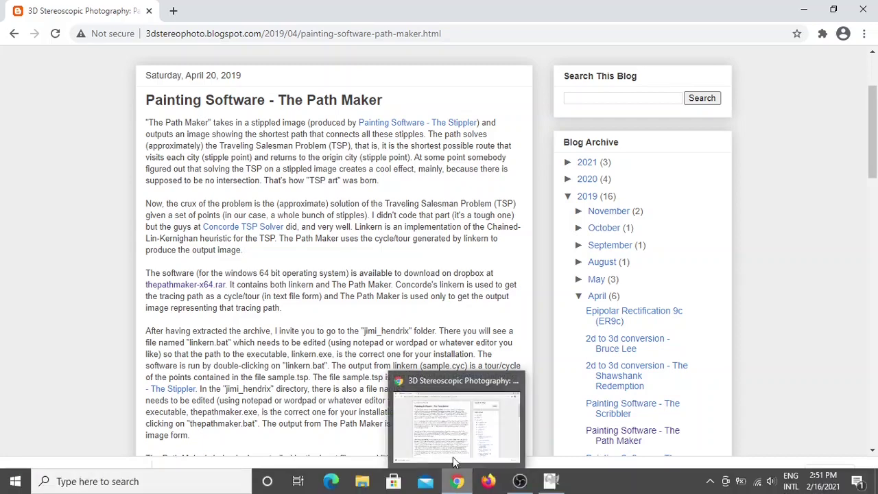
click(362, 480)
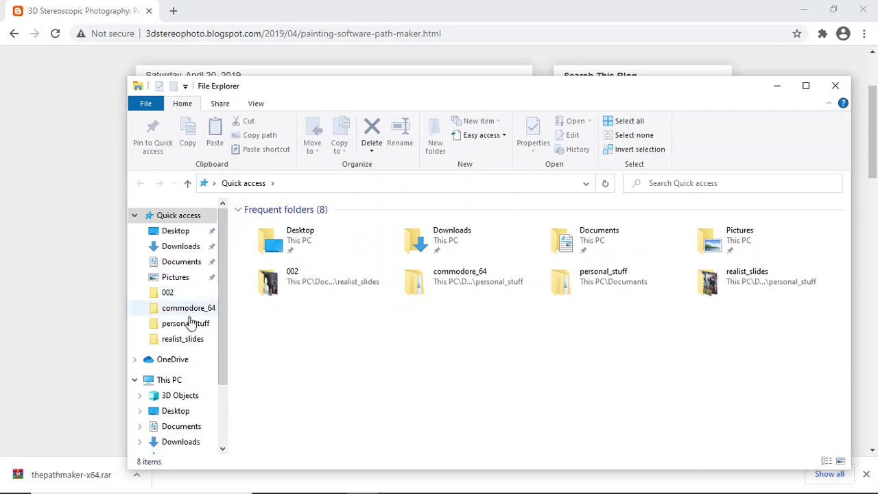
click(141, 264)
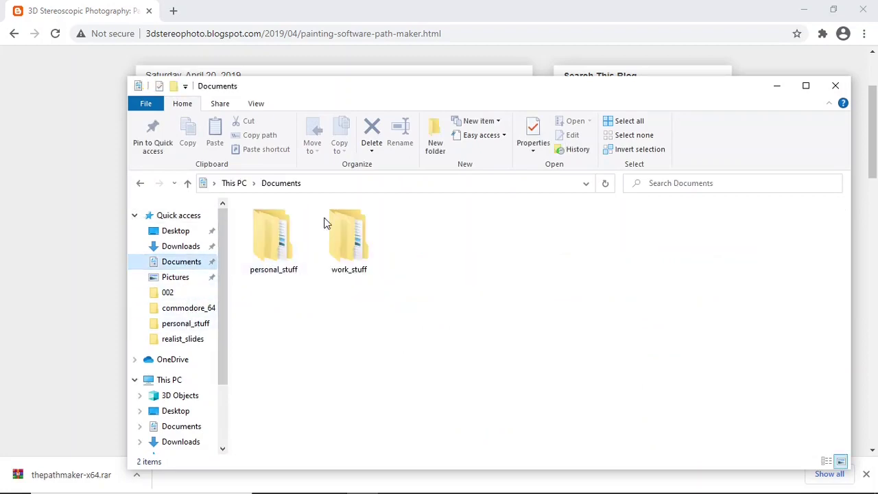
double_click(274, 243)
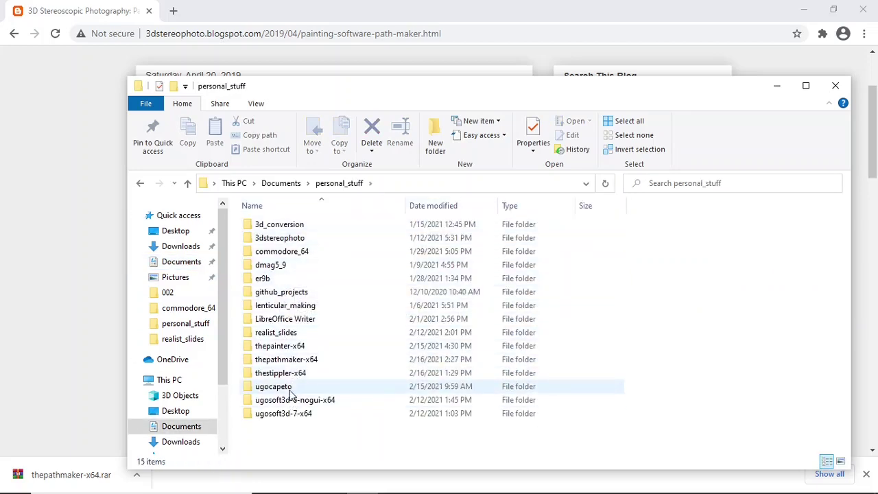
double_click(296, 362)
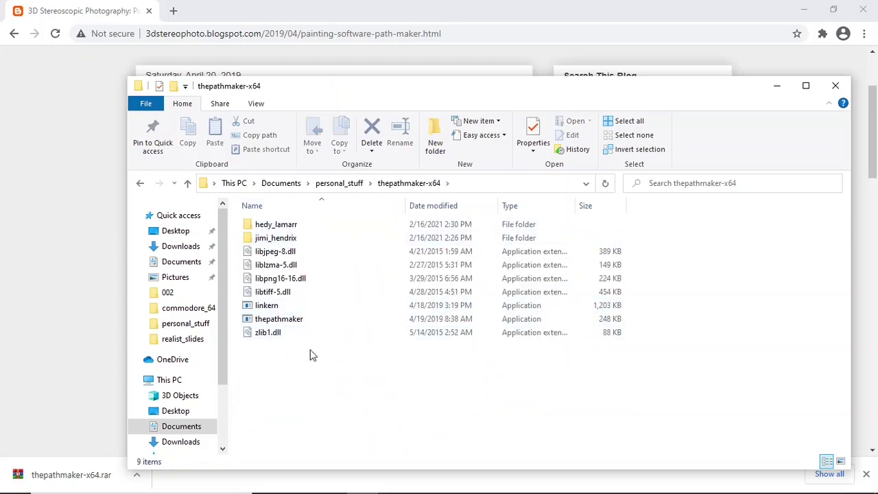
Step: Compare the files in the hedy_lamarr and jimi_hendrix folders of thepathmaker-x64, finishing in hedy_lamarr
double_click(284, 227)
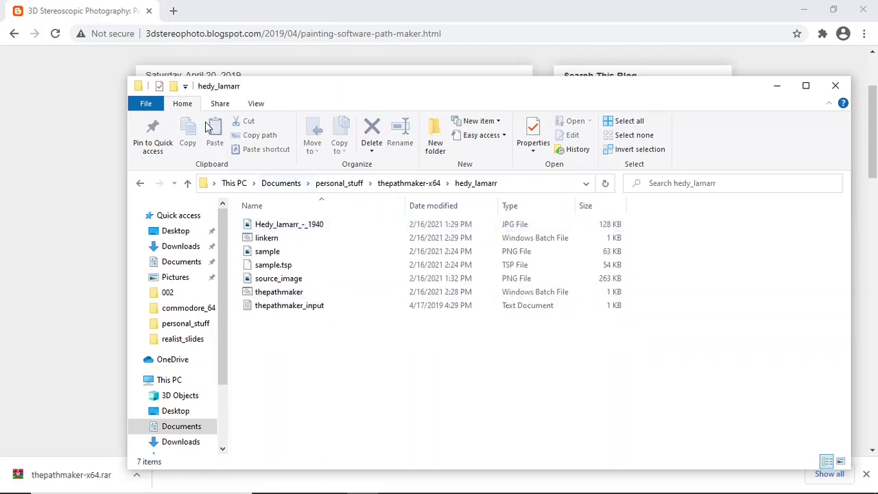
click(412, 183)
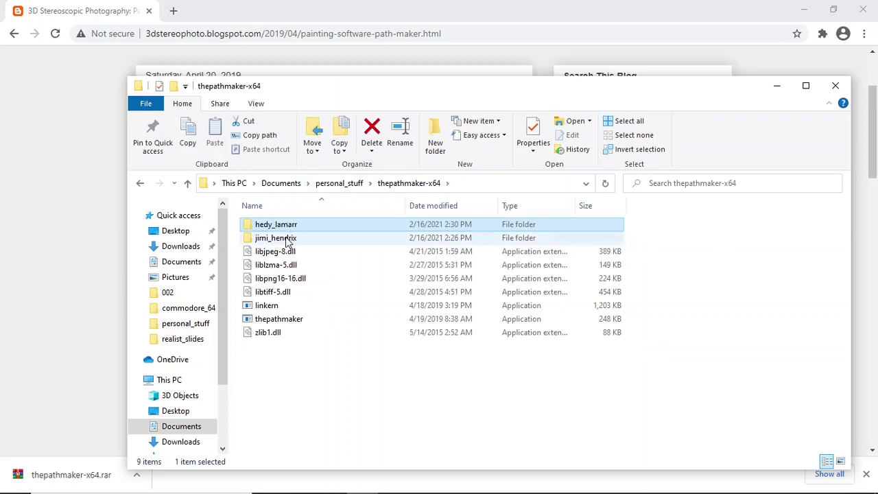
double_click(287, 240)
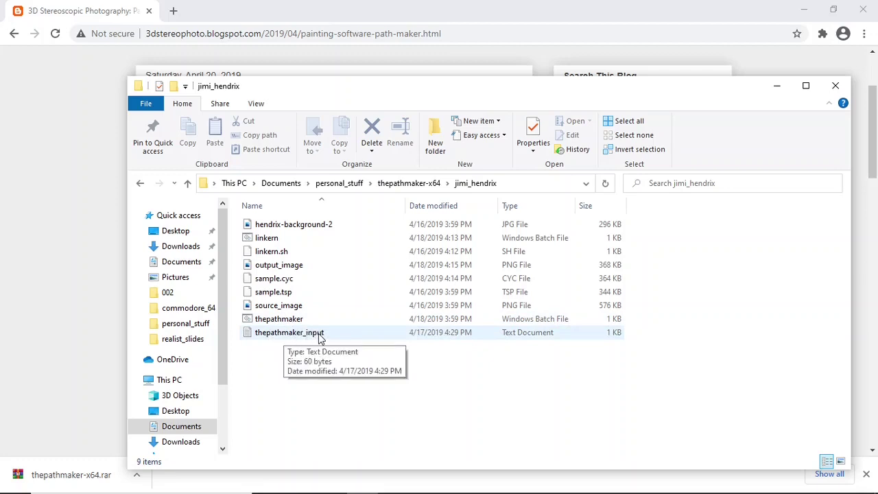
click(412, 190)
double_click(282, 229)
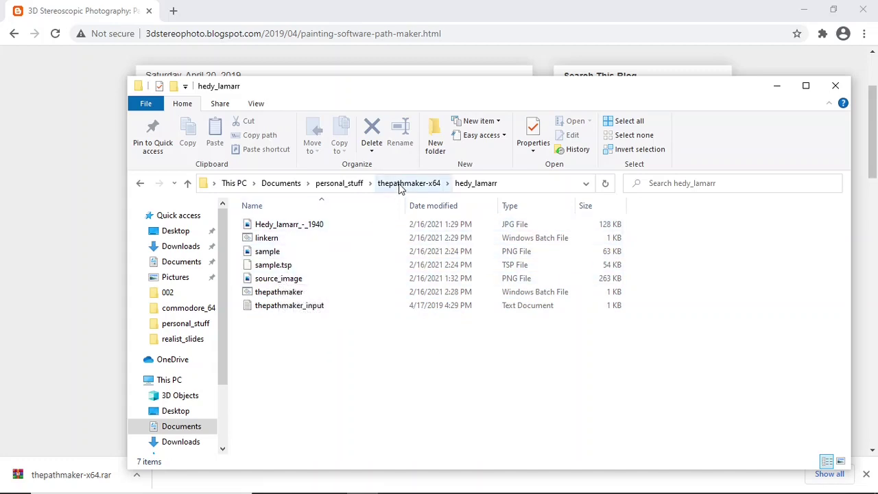
Step: Open the hedy_lamarr folder inside personal_stuff\thestippler-x64 and examine the stippler's image and sample files
click(345, 187)
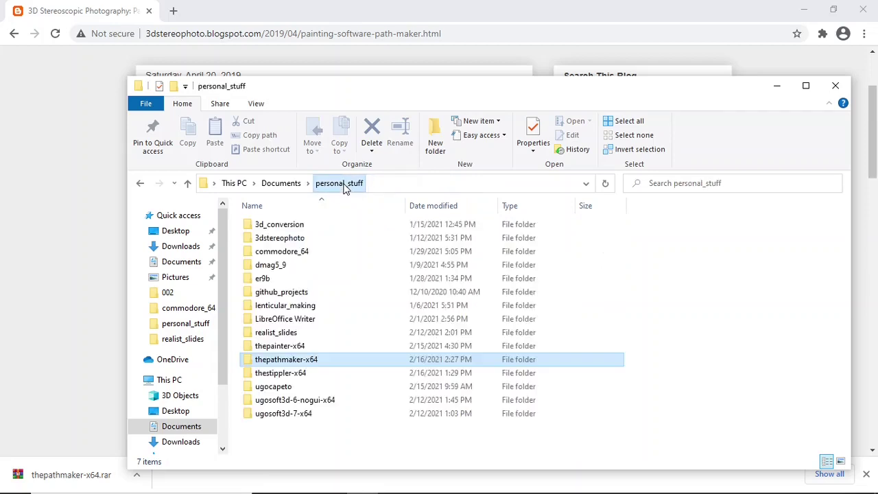
double_click(294, 374)
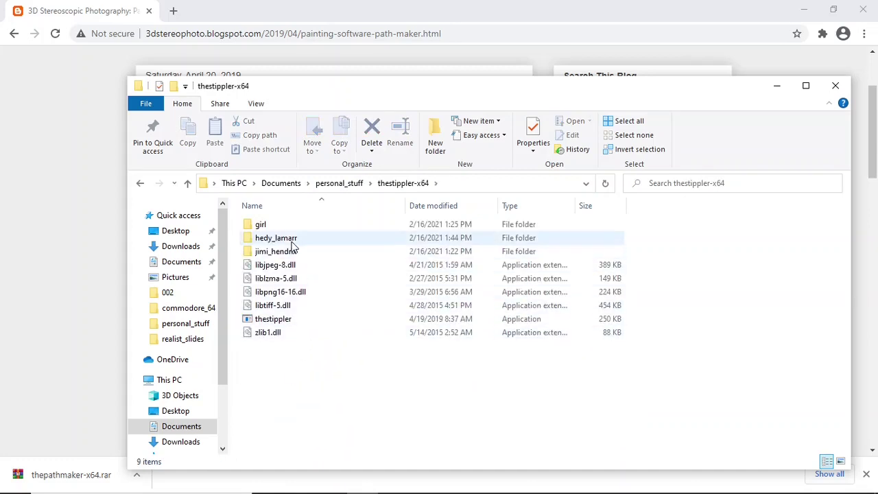
double_click(291, 240)
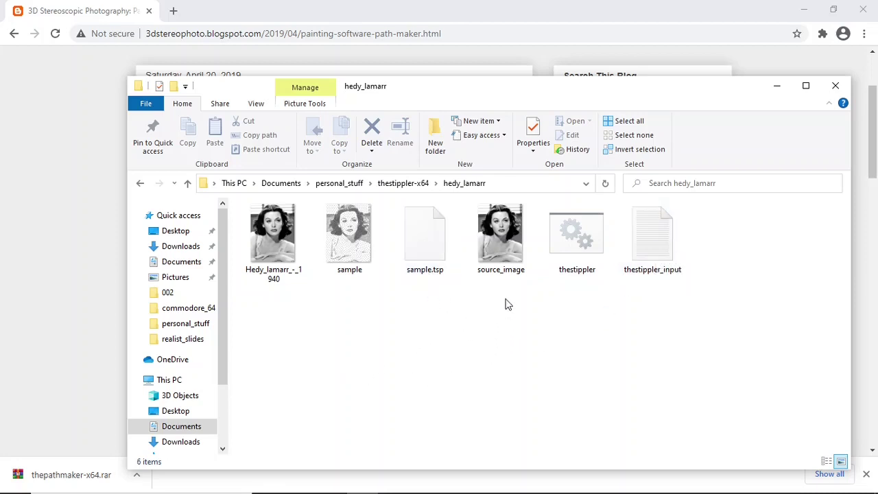
mouse_move(501, 234)
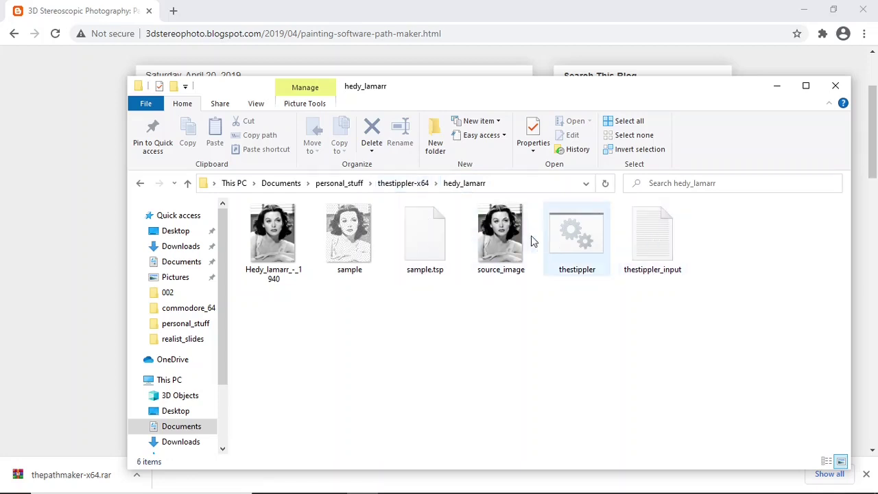
Step: Return to the hedy_lamarr folder inside personal_stuff\thepathmaker-x64
click(340, 184)
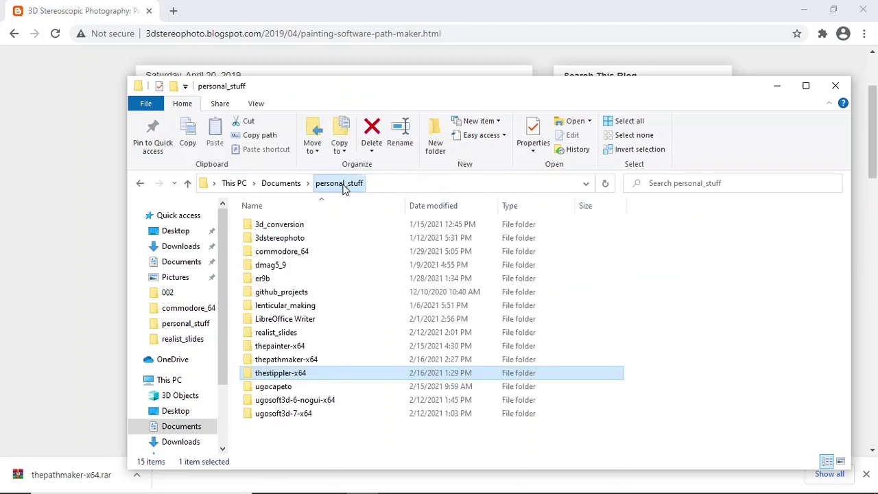
double_click(306, 359)
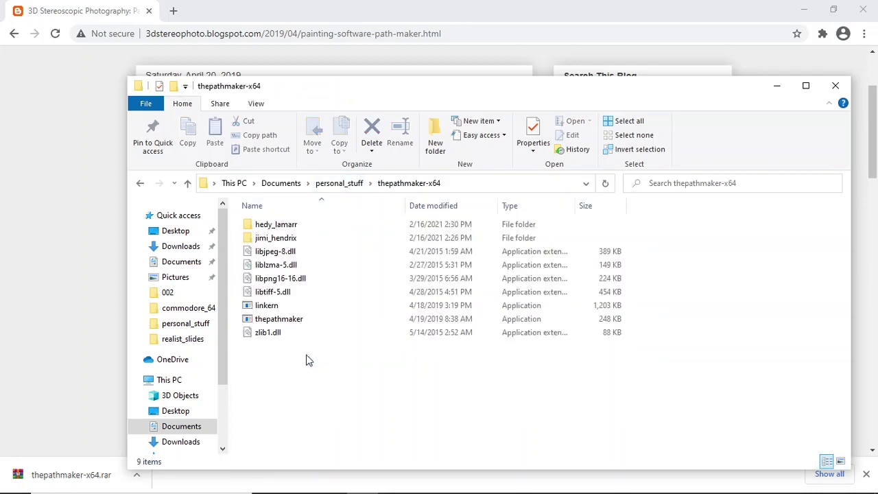
click(278, 227)
double_click(282, 229)
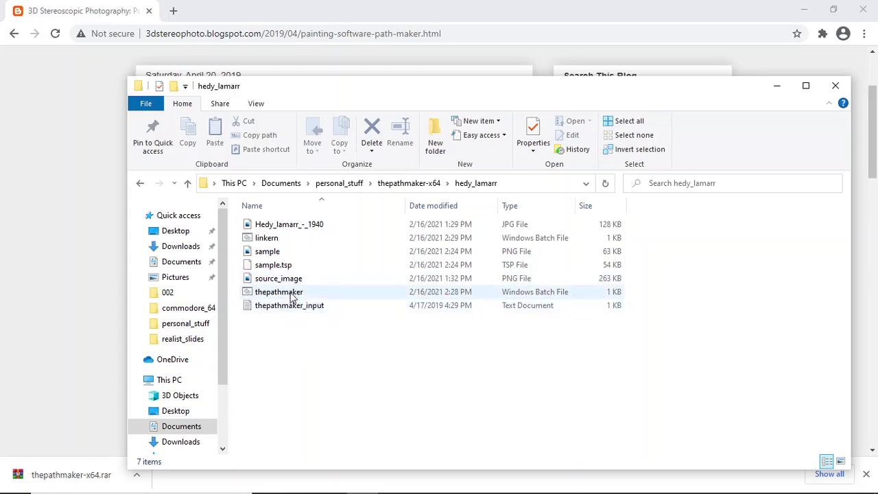
right_click(292, 296)
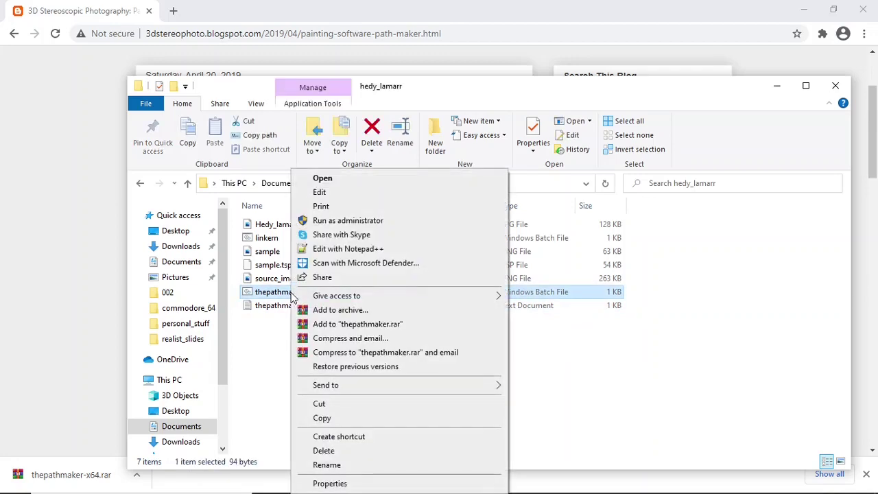
click(246, 357)
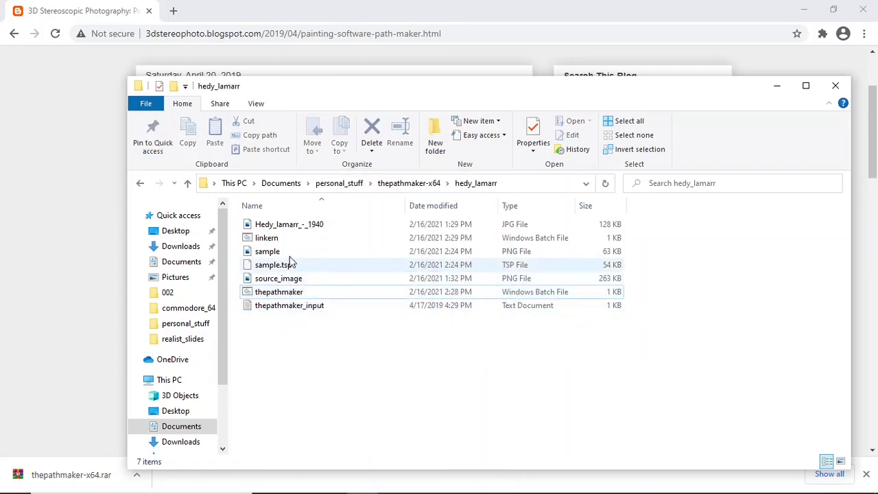
click(268, 245)
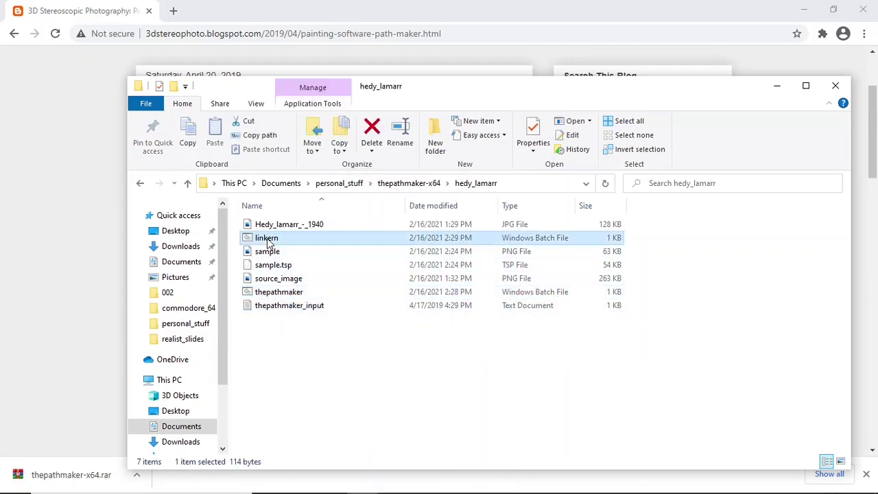
click(394, 343)
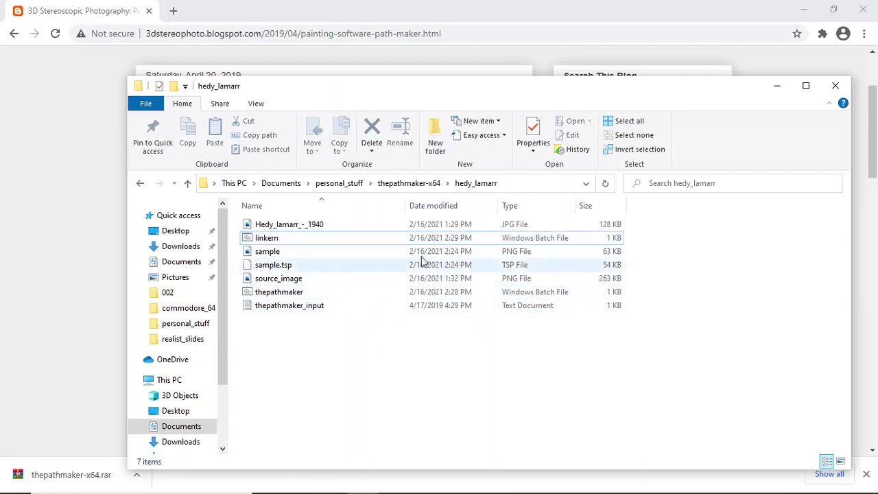
Step: Go up to the thepathmaker-x64 folder and show its full path to check where the executables are located
click(407, 185)
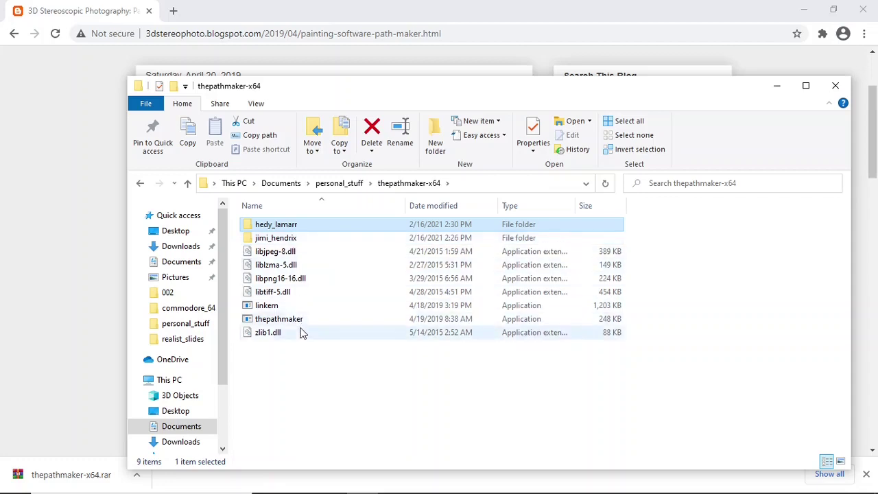
click(457, 183)
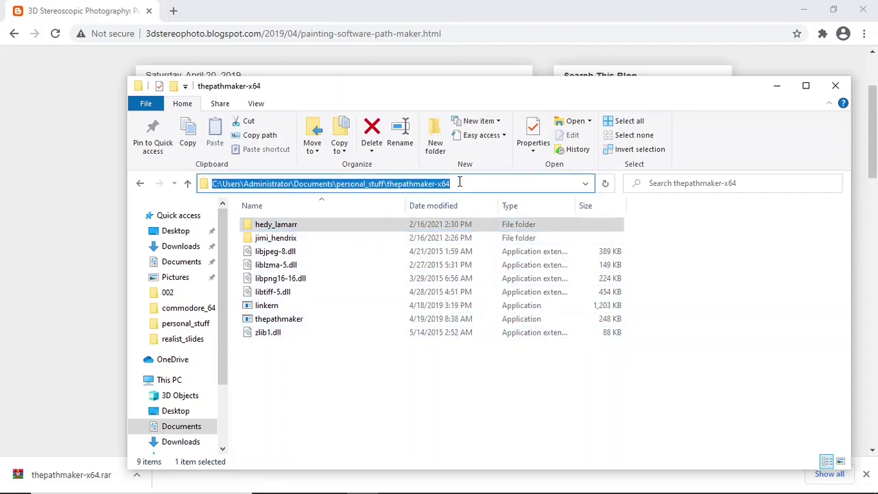
right_click(435, 185)
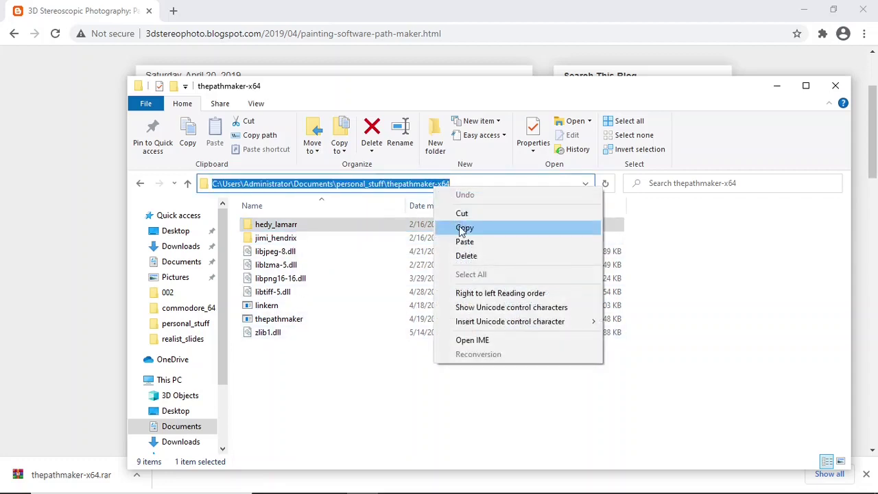
click(332, 369)
click(331, 369)
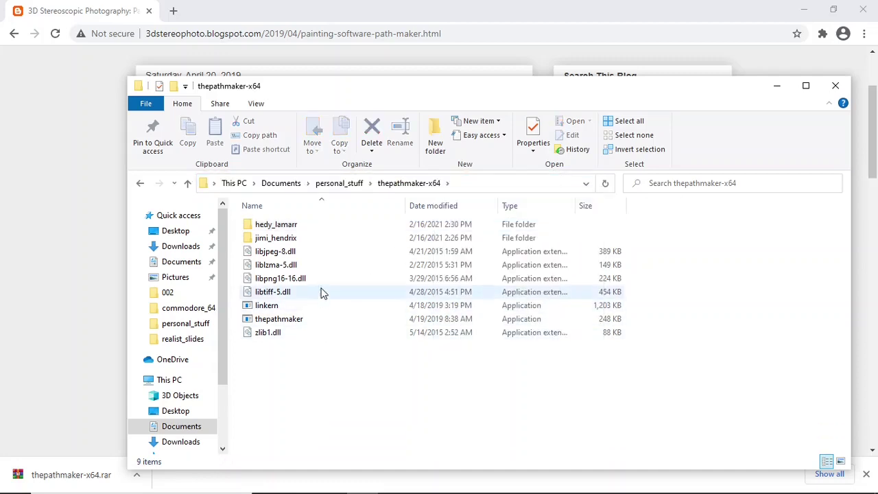
Step: Open linkern.bat from the hedy_lamarr folder in Notepad++, check its path to linkern.exe, and close the editor
double_click(281, 227)
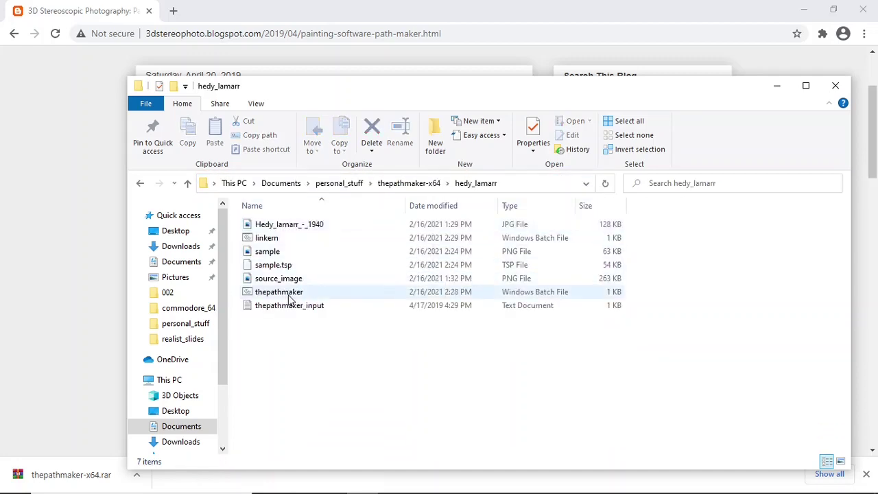
right_click(272, 239)
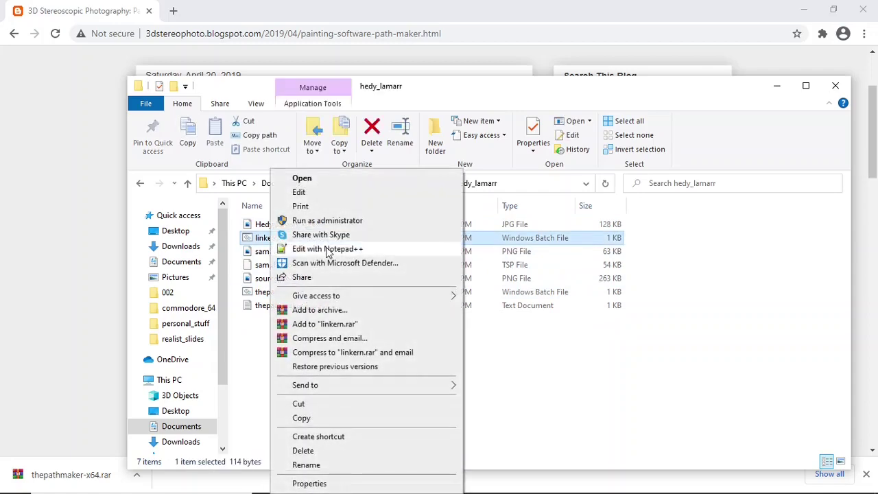
click(330, 250)
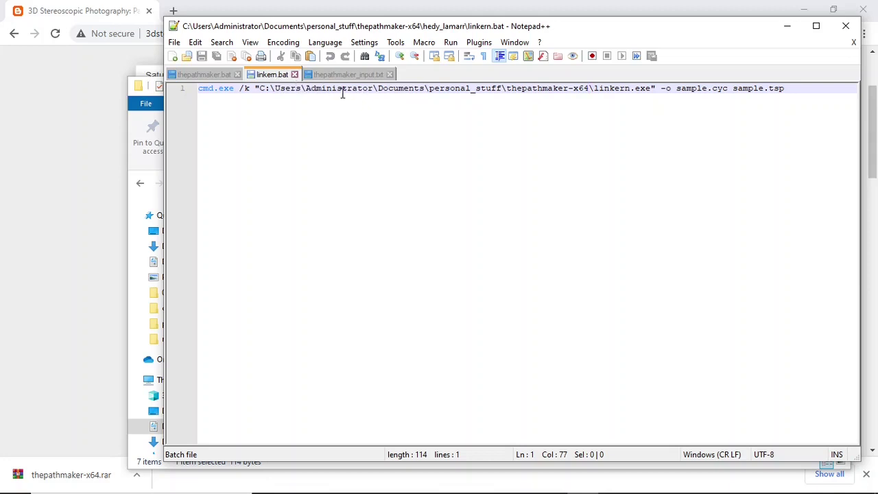
click(846, 27)
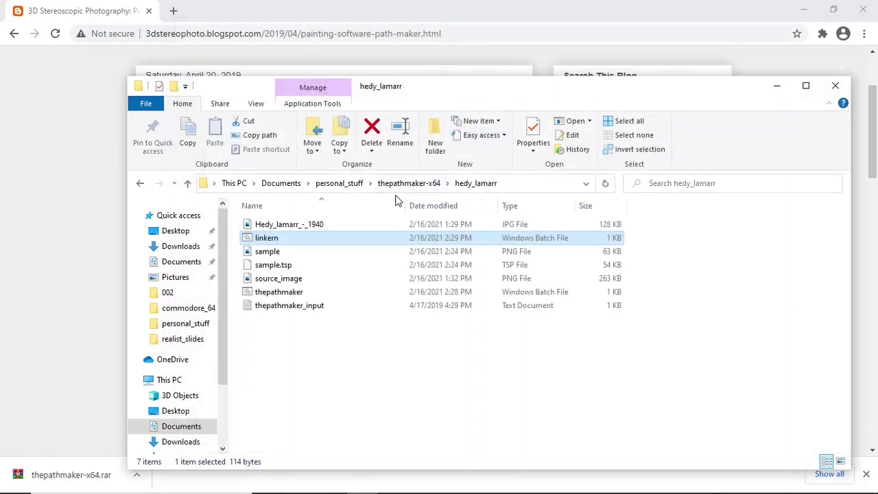
Step: Open thepathmaker.bat from the hedy_lamarr folder in Notepad++, check its path to thepathmaker.exe, and close the editor
click(291, 294)
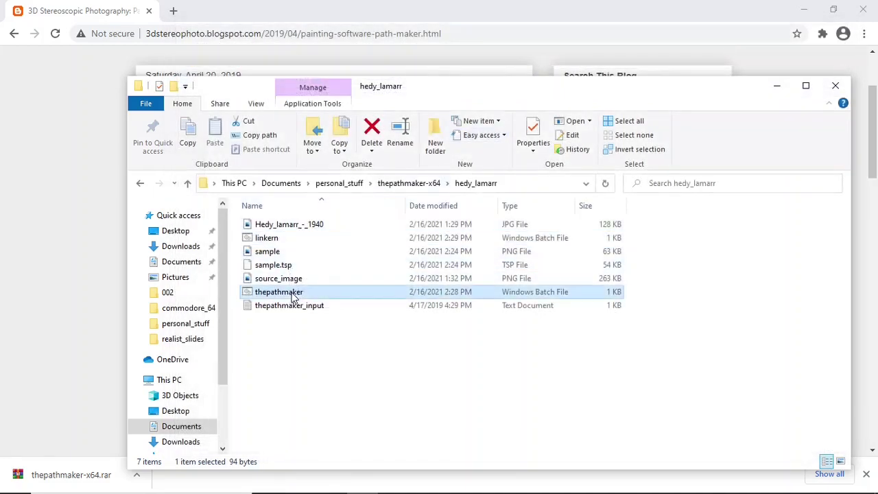
right_click(293, 296)
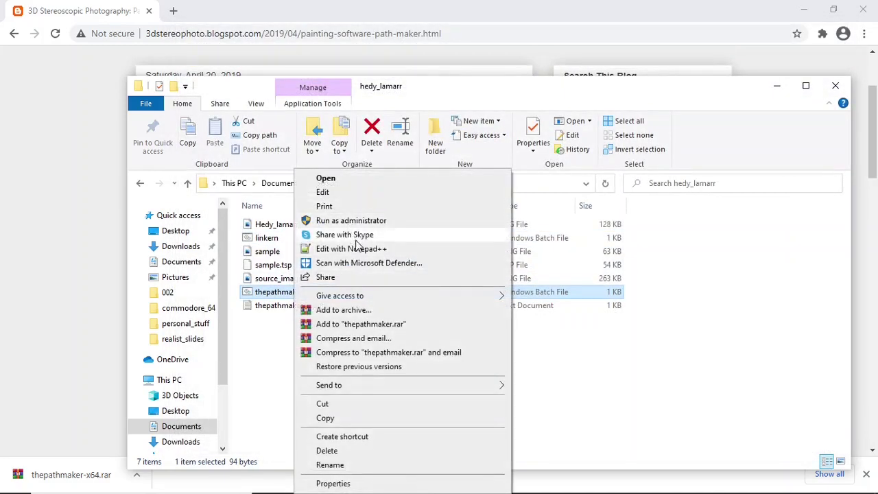
click(353, 249)
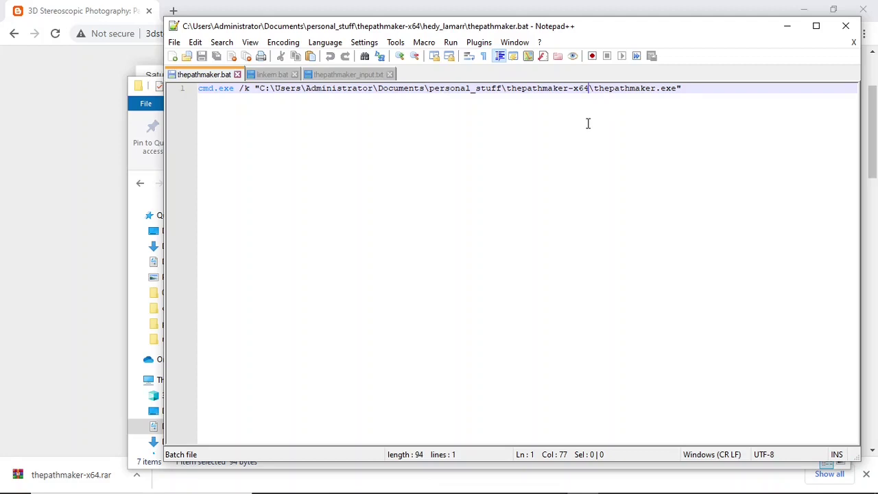
click(846, 26)
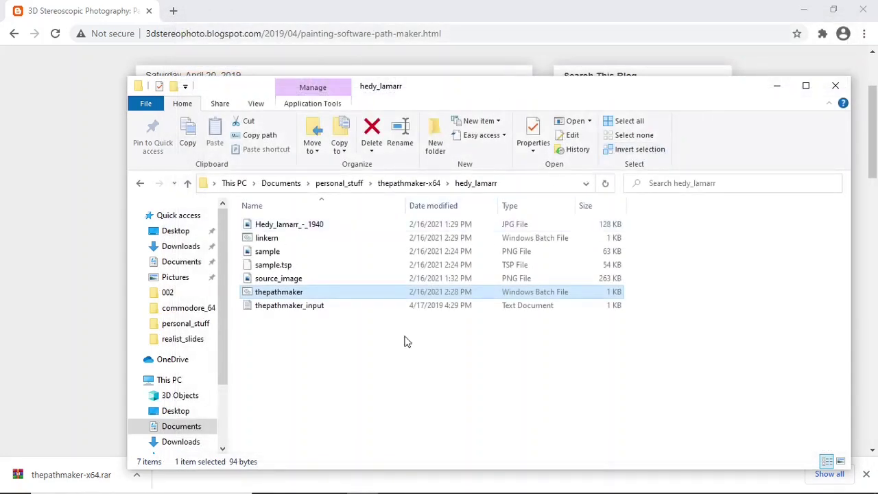
Step: Switch to the Path Maker blog post in Chrome and read its description of the thepathmaker_input.txt settings
mouse_move(439, 490)
click(457, 485)
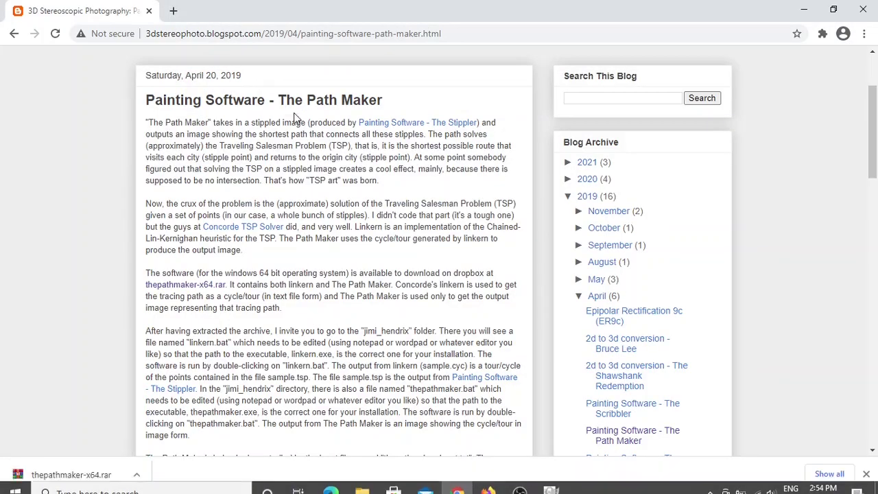
scroll(319, 156, down, 1)
scroll(320, 156, down, 1)
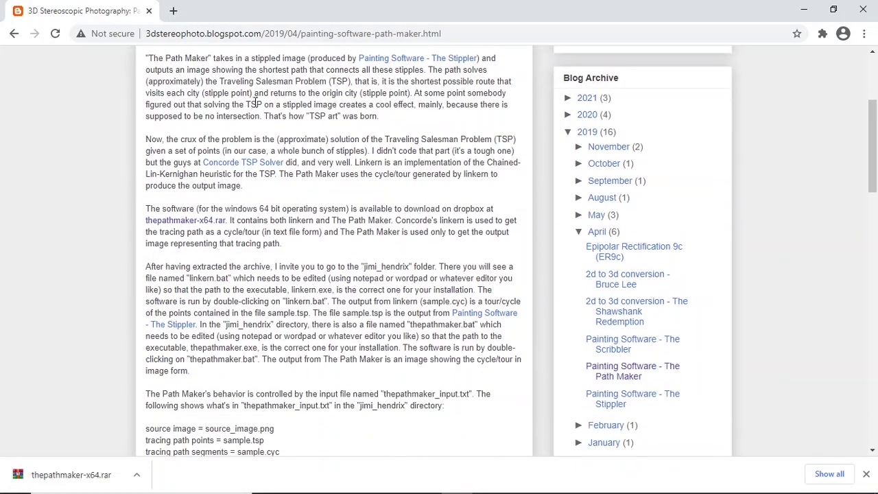
scroll(287, 147, down, 3)
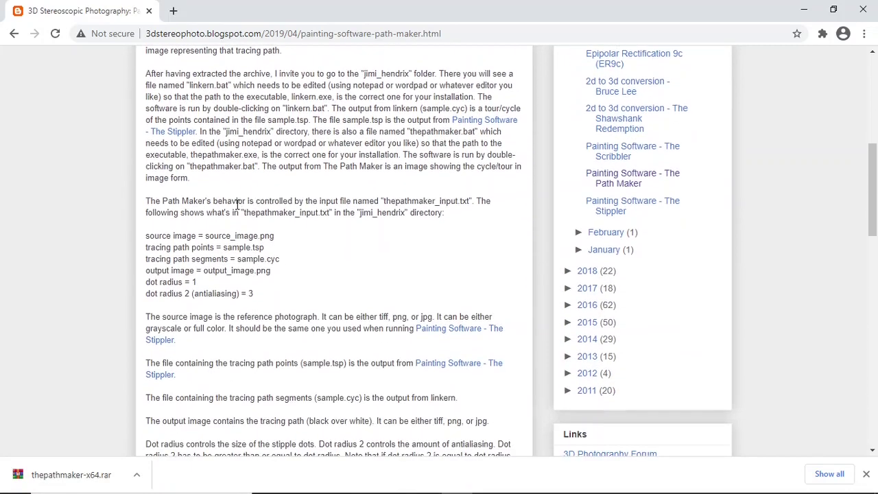
Step: Return to the hedy_lamarr folder in File Explorer and open thepathmaker_input.txt in Notepad++
mouse_move(408, 488)
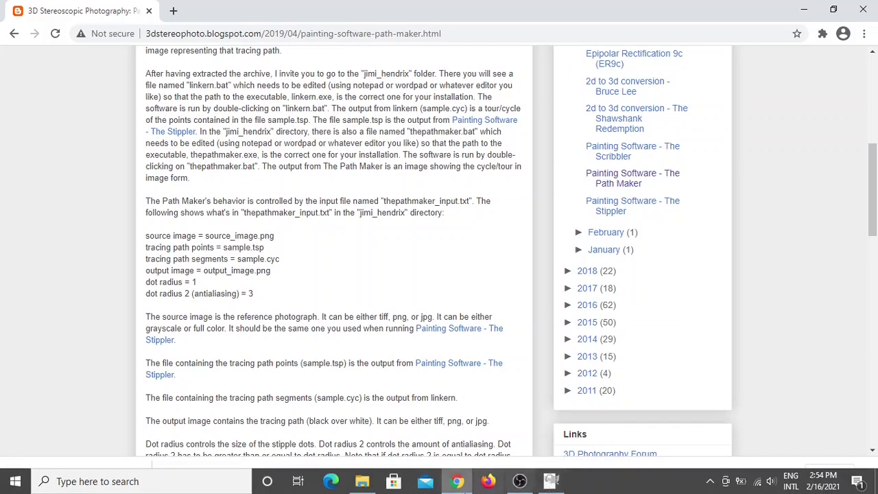
click(363, 483)
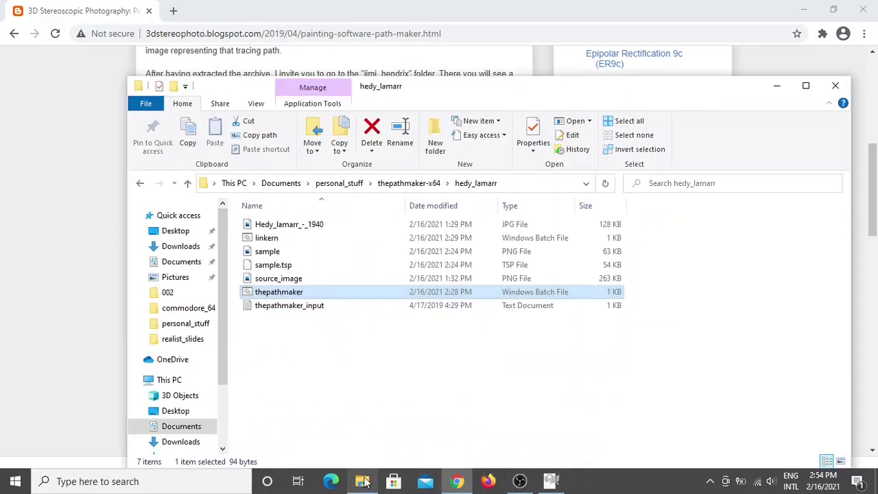
click(313, 311)
right_click(313, 310)
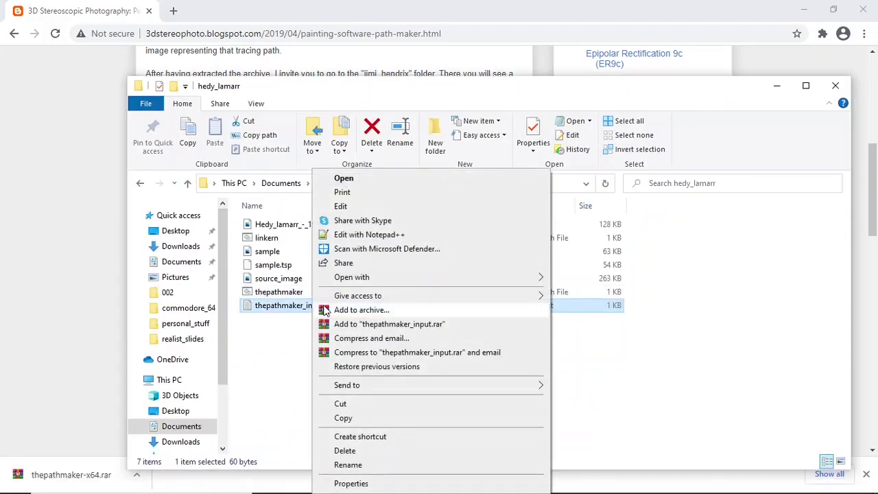
click(377, 237)
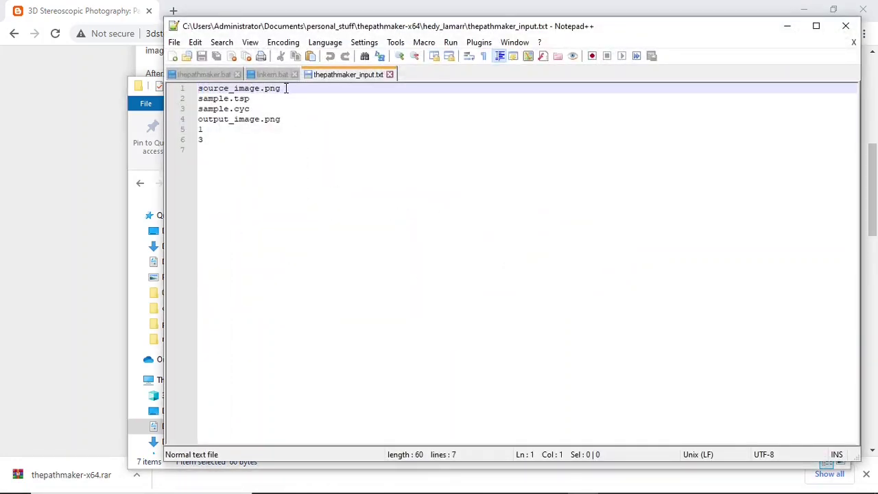
Step: Review the path points, output image and two dot radius lines of thepathmaker_input.txt, and minimize the editor
click(234, 99)
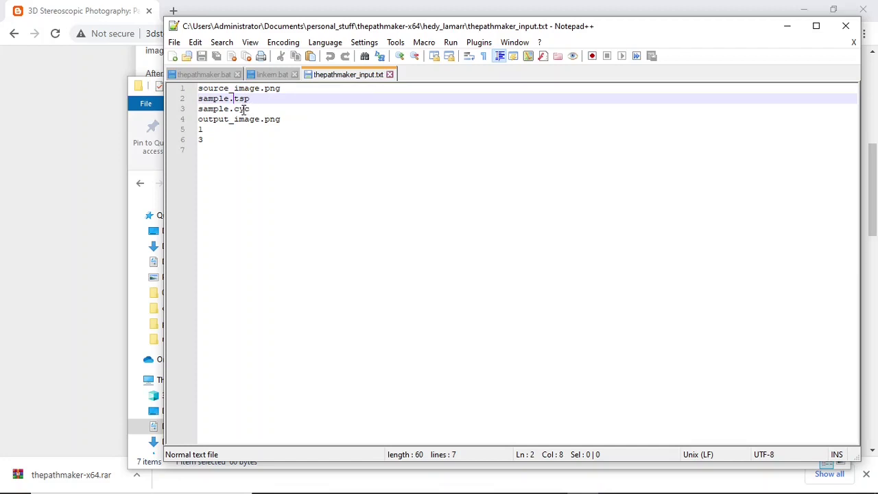
click(259, 119)
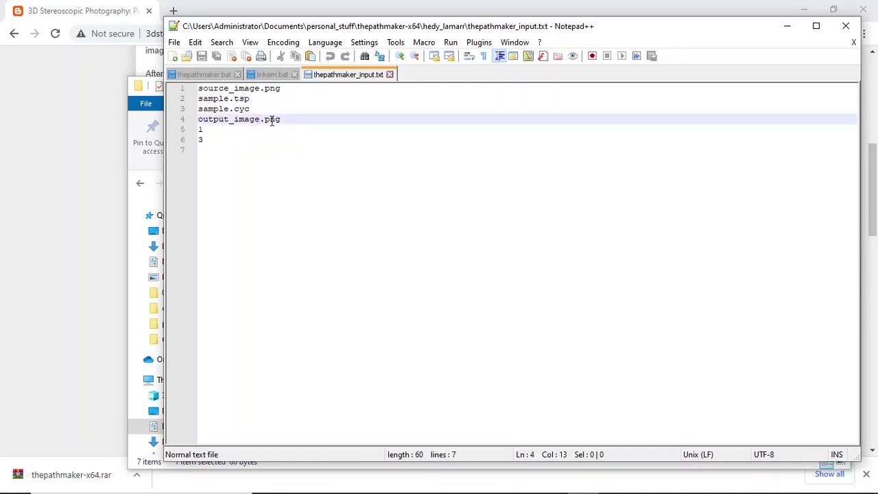
click(204, 128)
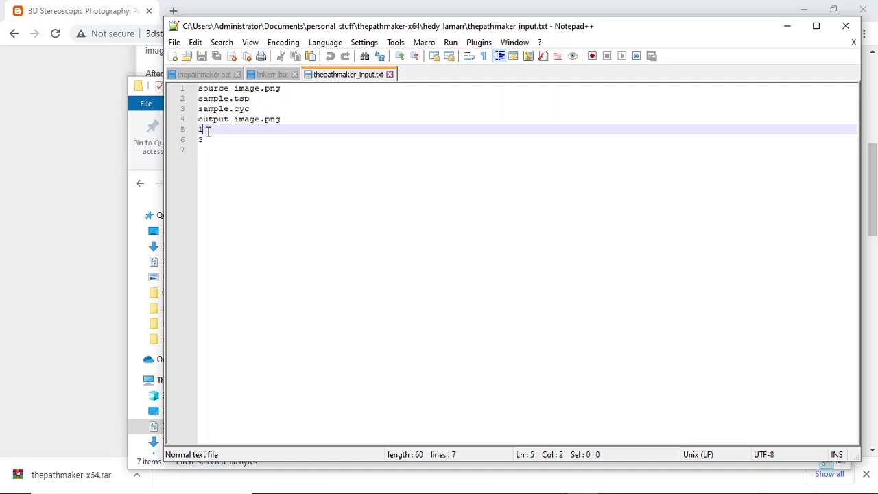
click(207, 137)
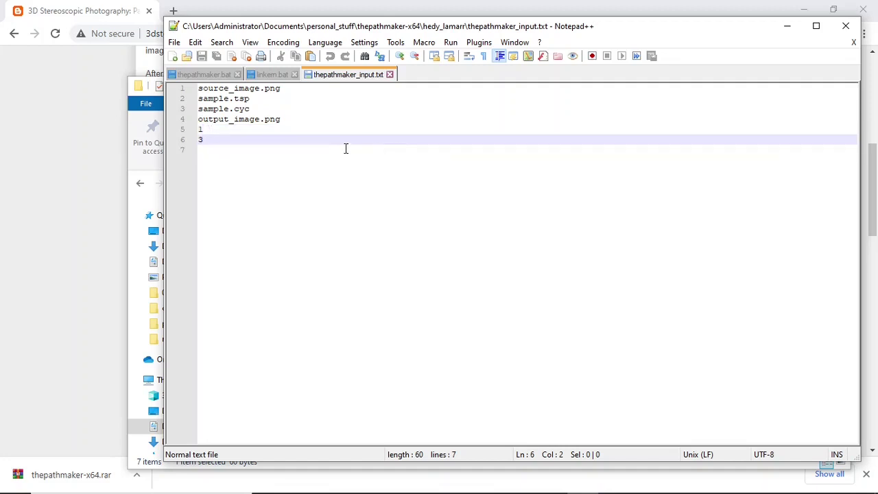
click(205, 130)
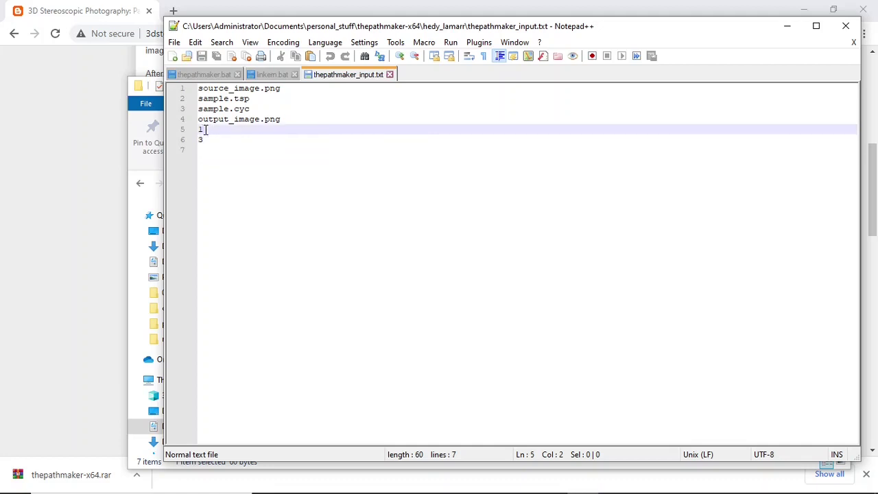
click(205, 140)
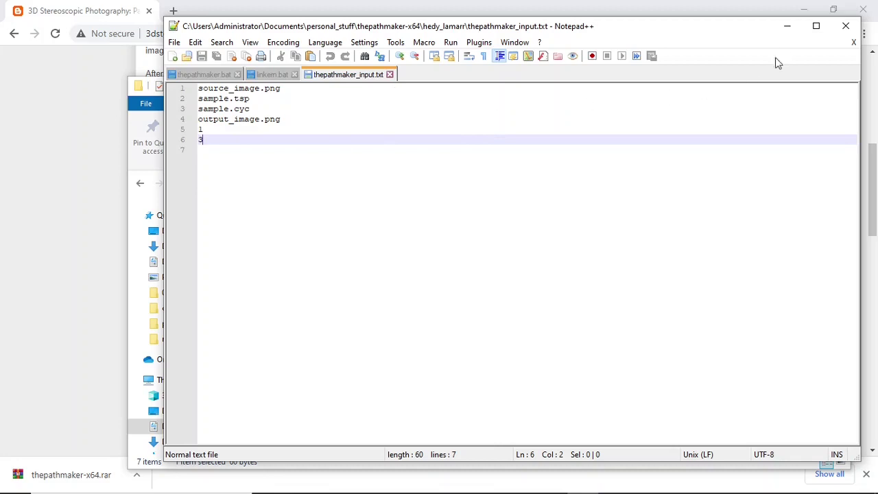
click(786, 28)
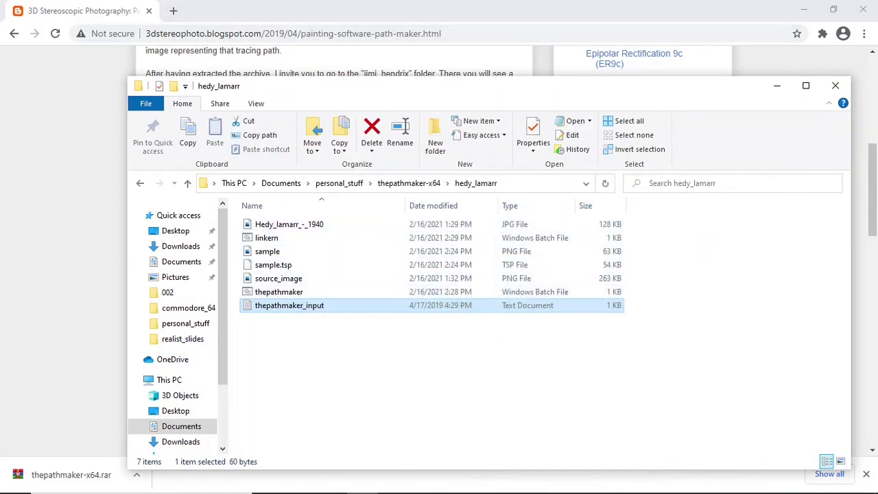
Step: Switch to GIMP, compare the source_image.png photograph with the stippled sample.png, and minimize GIMP
mouse_move(521, 482)
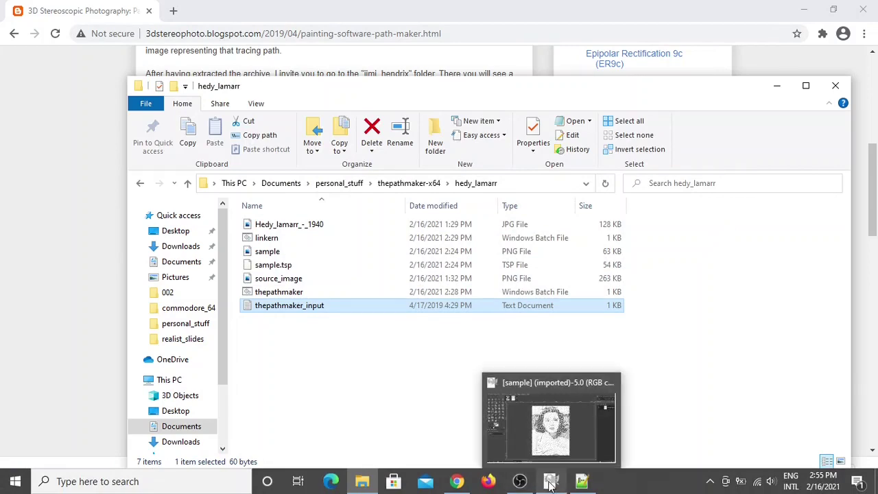
click(550, 481)
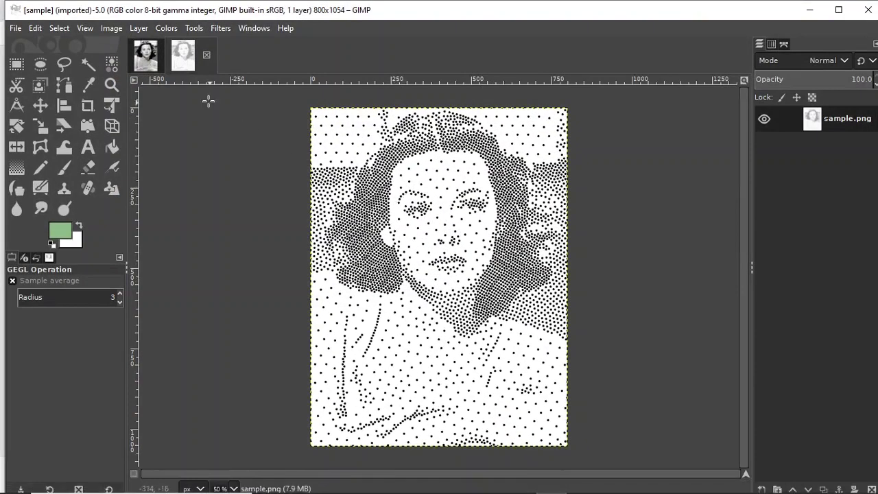
click(148, 61)
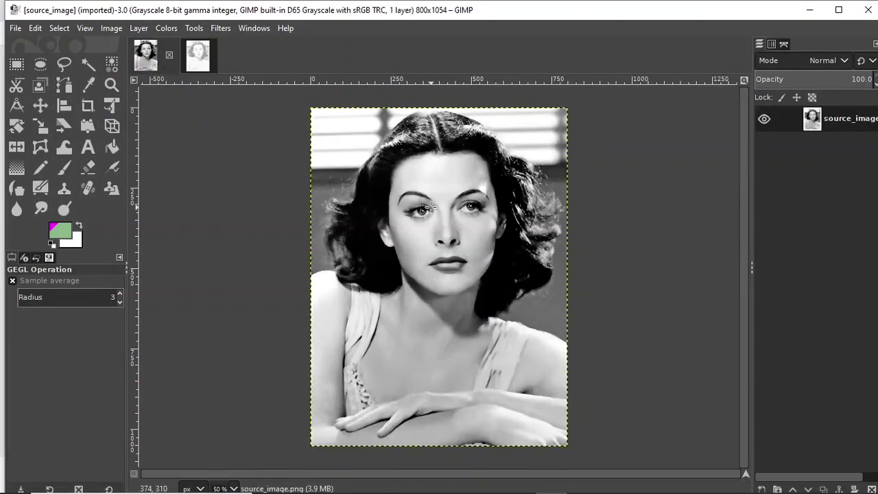
click(195, 60)
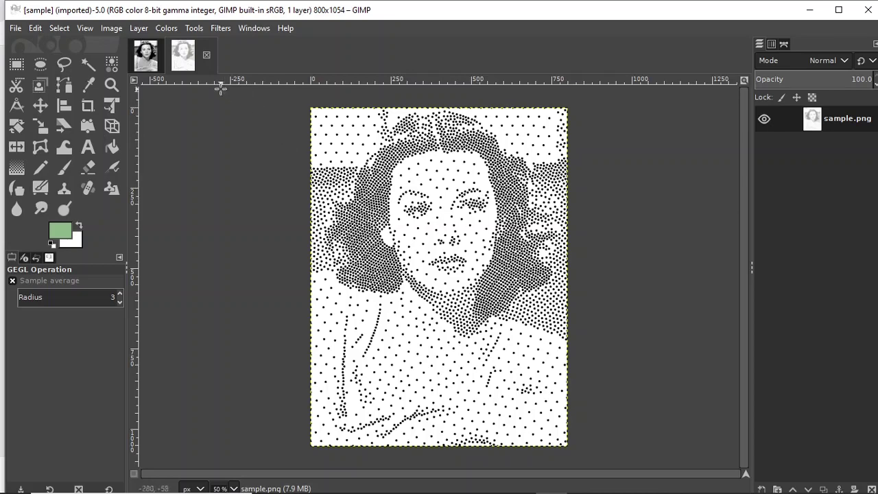
click(150, 64)
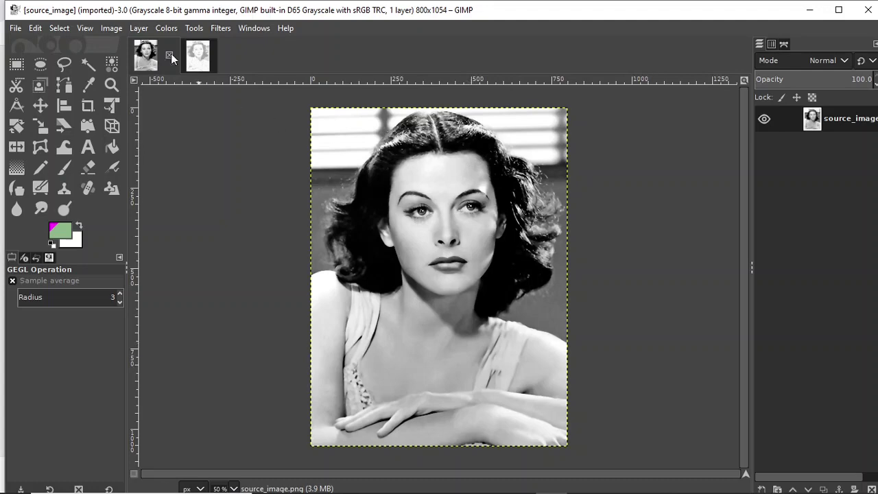
click(197, 60)
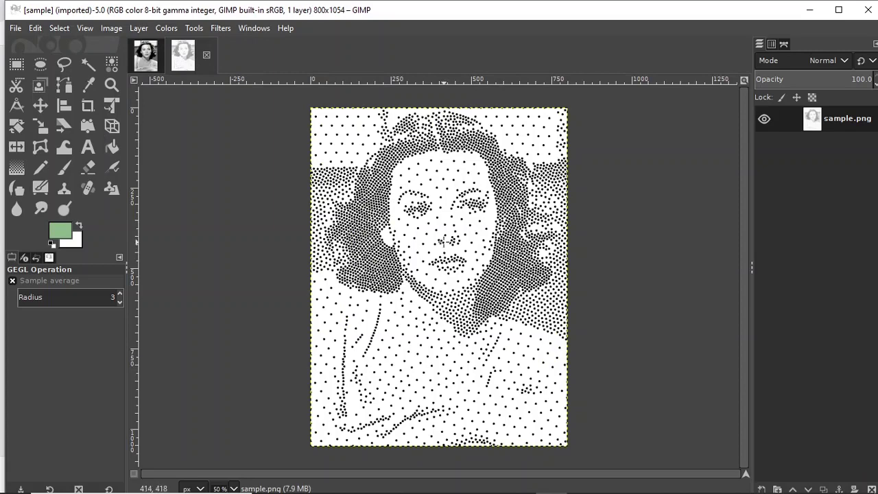
click(810, 9)
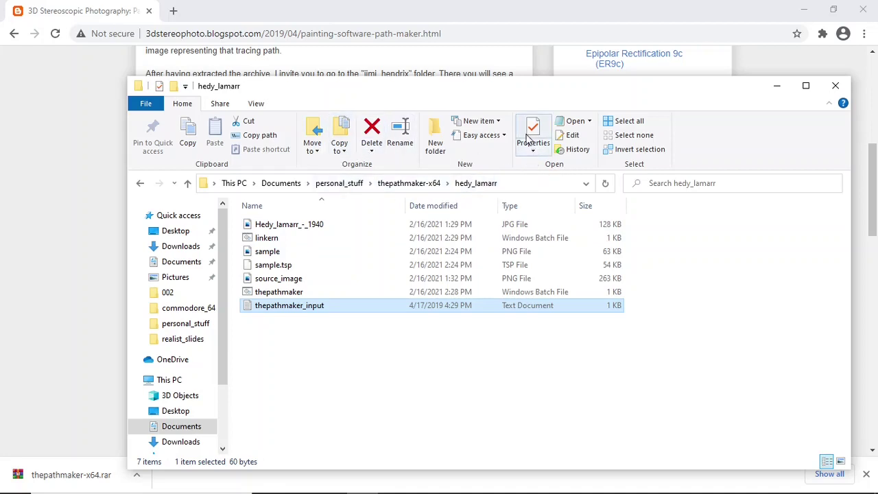
Step: Display the files of the hedy_lamarr folder as large icons and clear the file selection
click(256, 103)
click(404, 124)
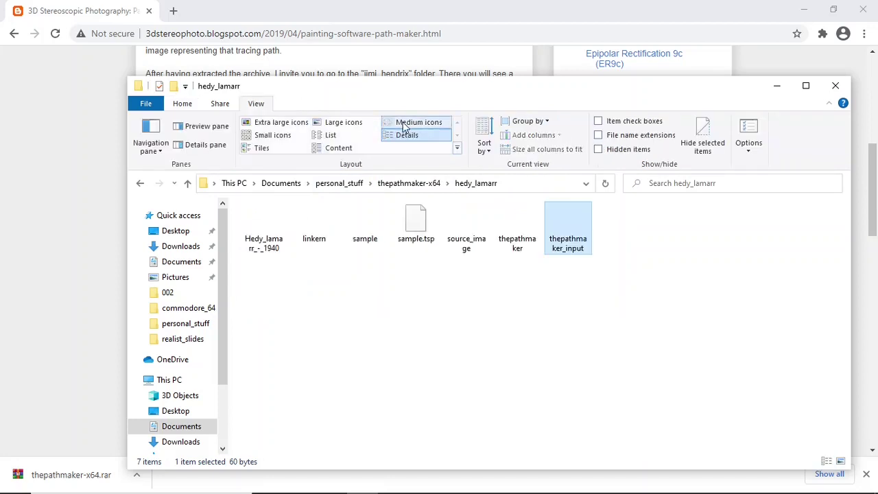
click(341, 123)
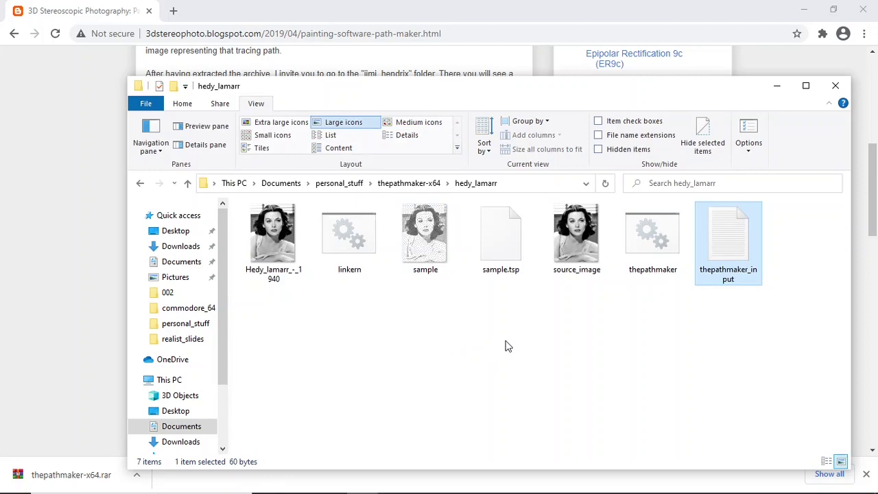
click(613, 339)
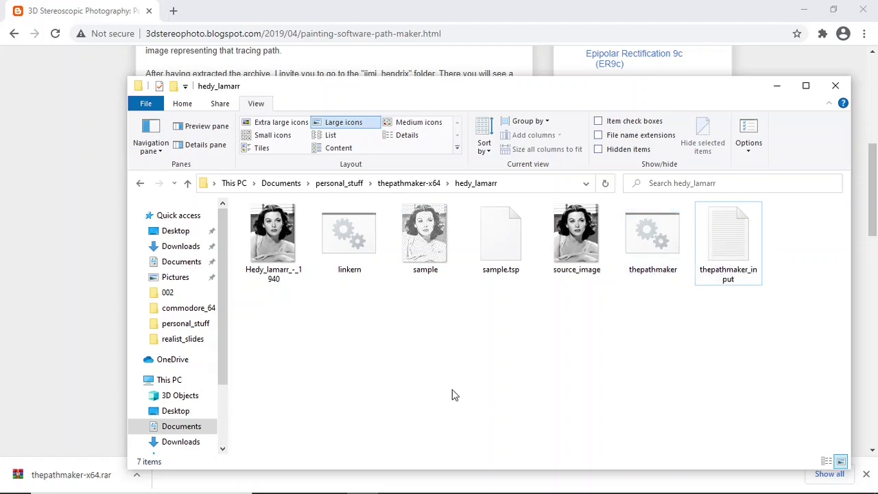
Step: Run linkern.bat from the hedy_lamarr folder to produce the tour file sample.cyc, and close its console window
click(351, 241)
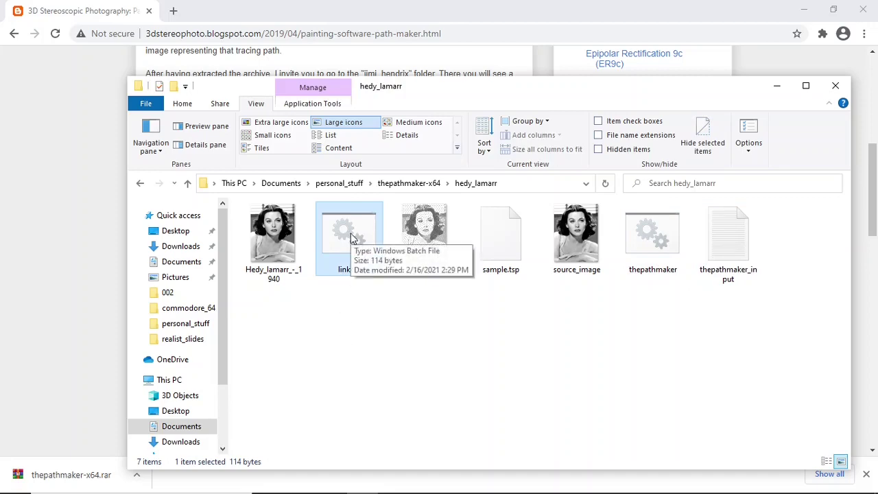
double_click(351, 235)
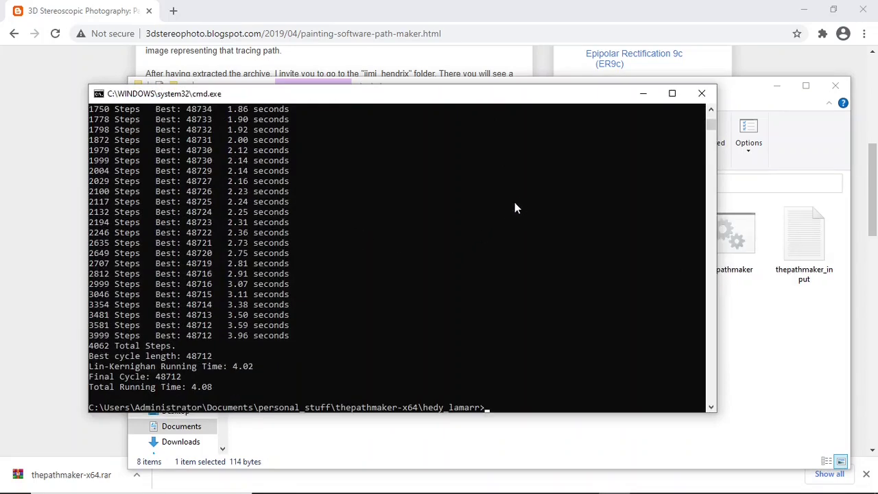
click(701, 94)
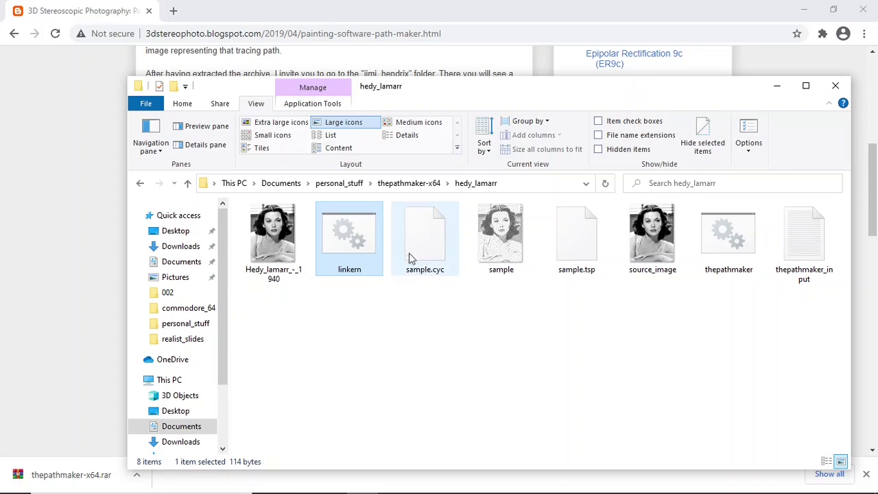
Step: Run thepathmaker.bat to generate output_image.png from the tour, and close its console and minimize the folder window
double_click(728, 235)
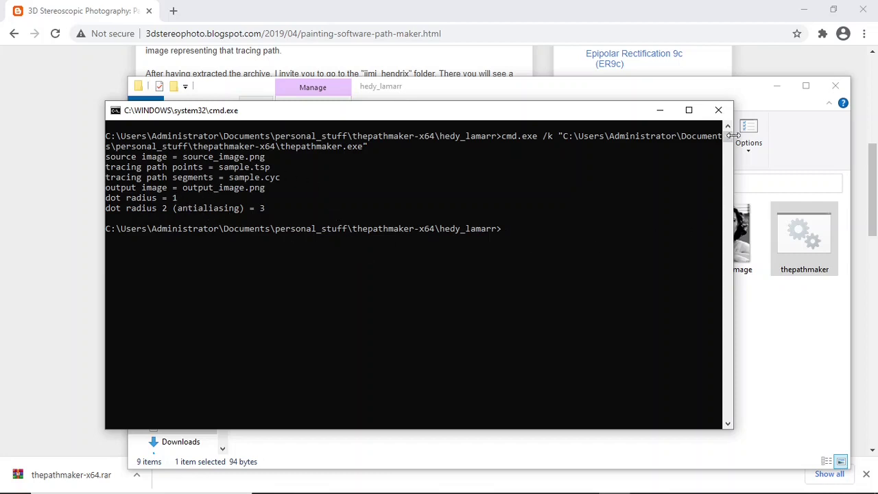
click(718, 109)
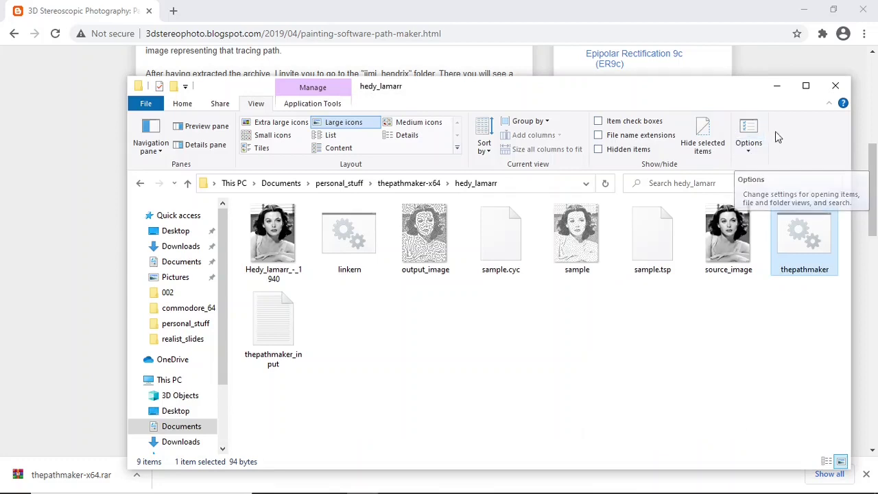
click(776, 86)
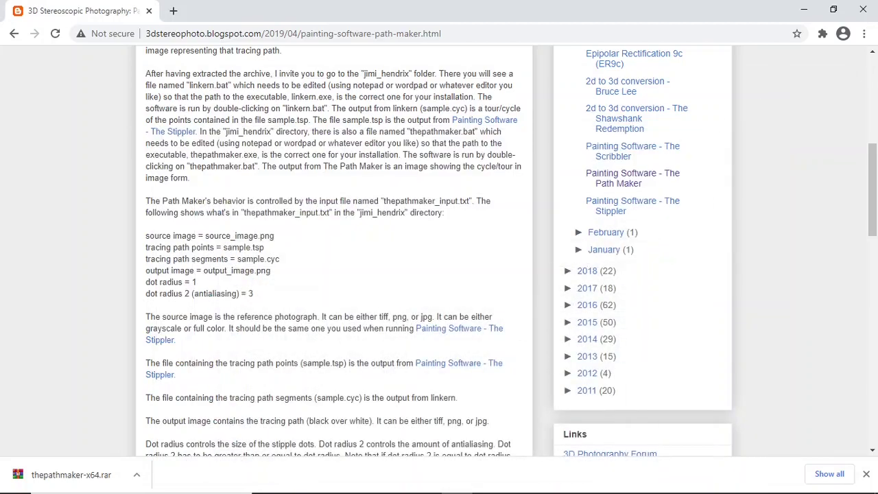
Step: Switch to GIMP and open output_image.png from the hedy_lamarr folder
click(551, 489)
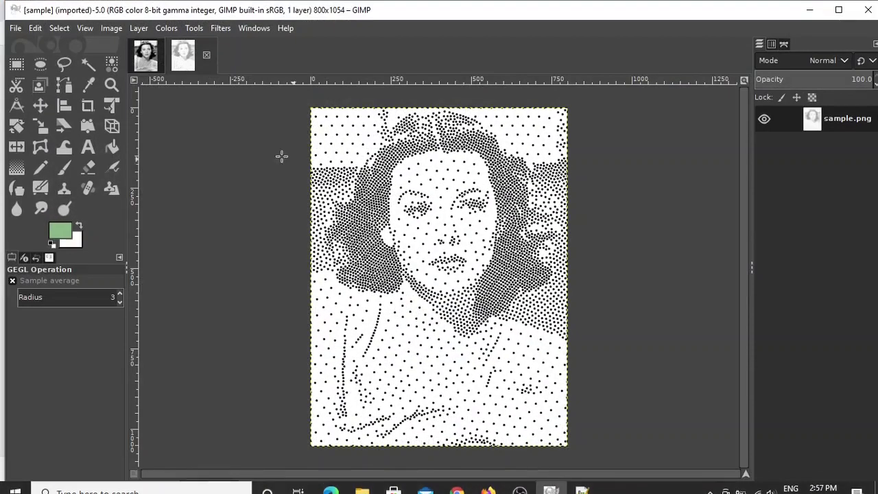
click(15, 28)
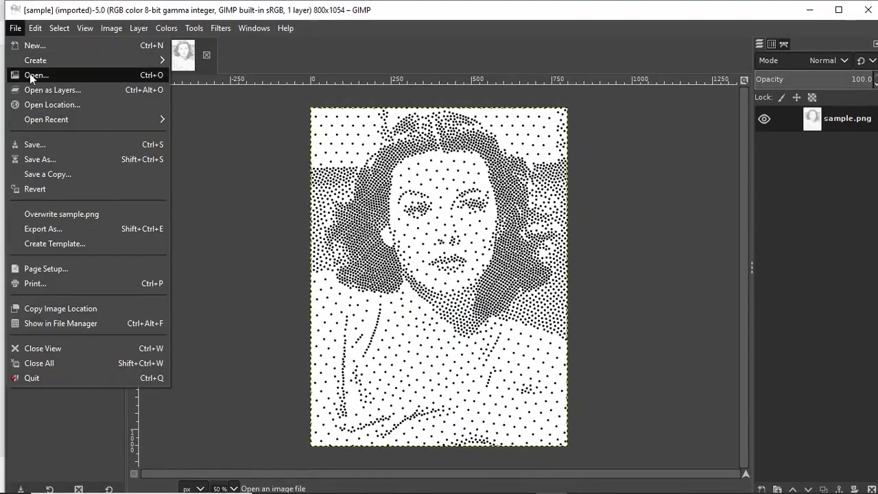
click(30, 76)
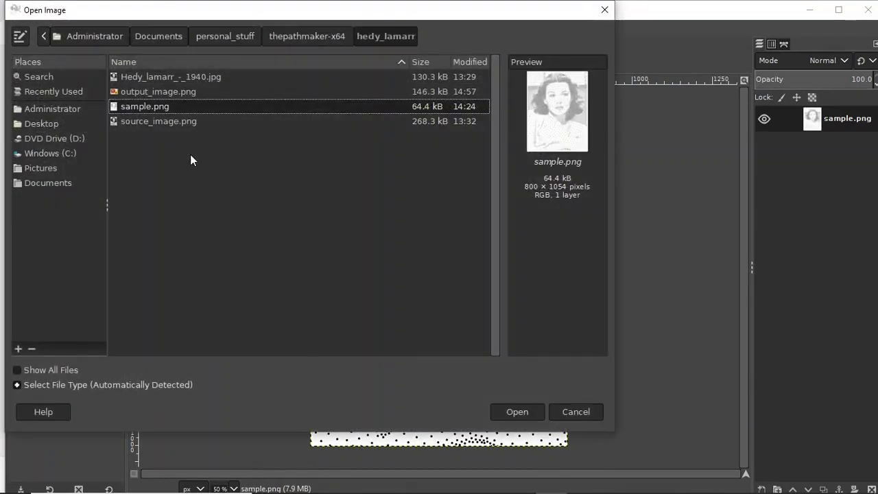
click(177, 91)
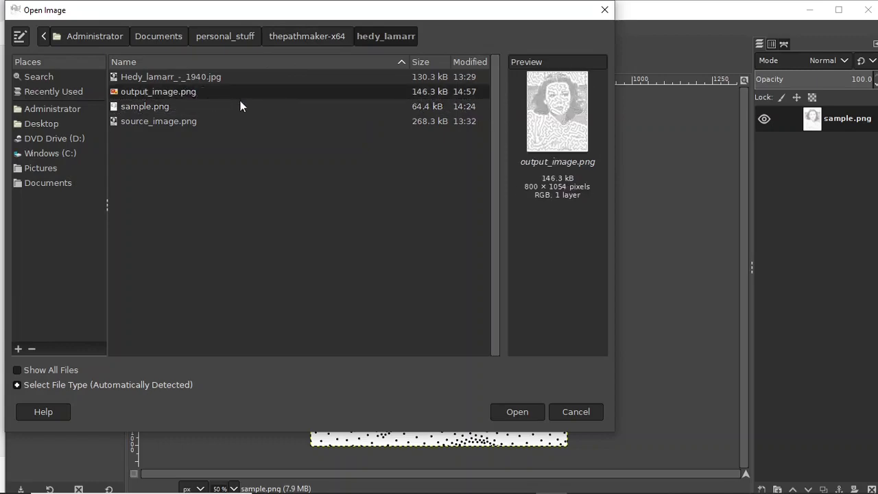
click(520, 413)
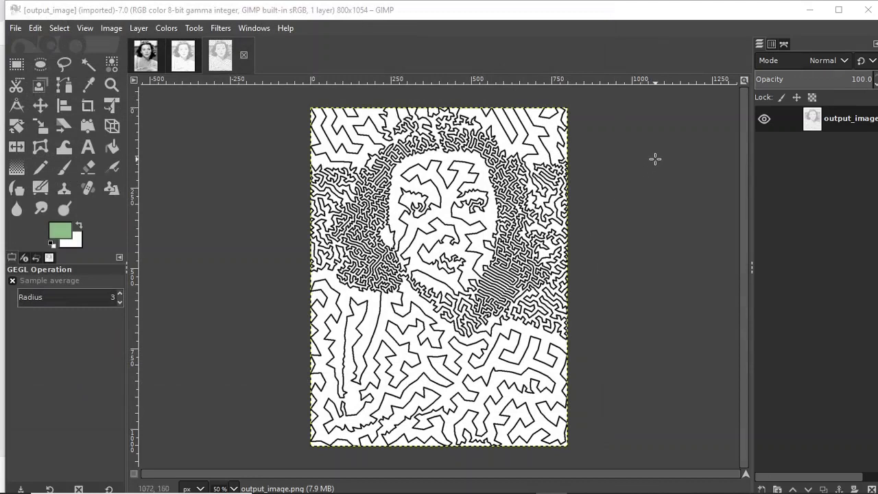
Step: View the output image at 25% and 12.5% zoom to judge the path drawing from afar, and minimize GIMP
click(83, 27)
mouse_move(237, 91)
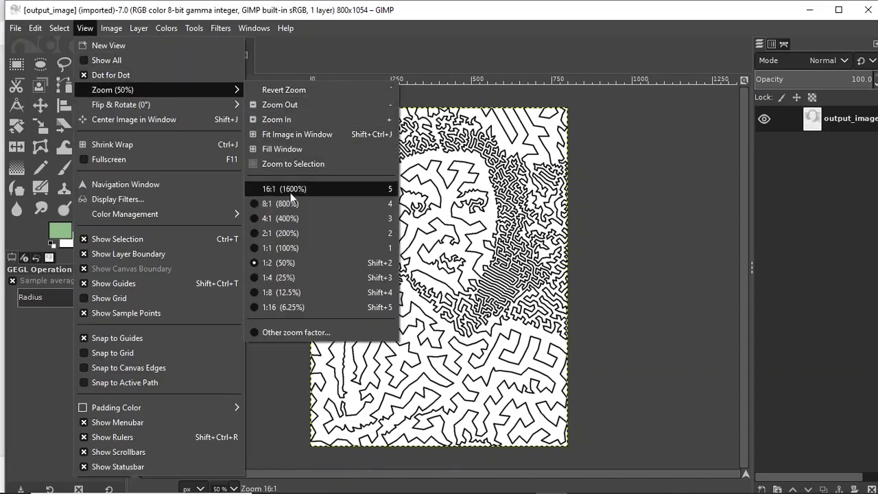
click(289, 277)
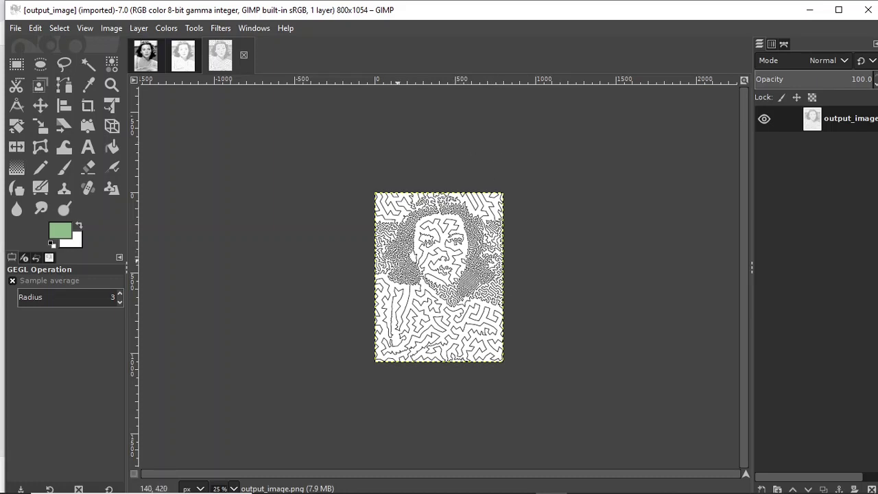
click(86, 28)
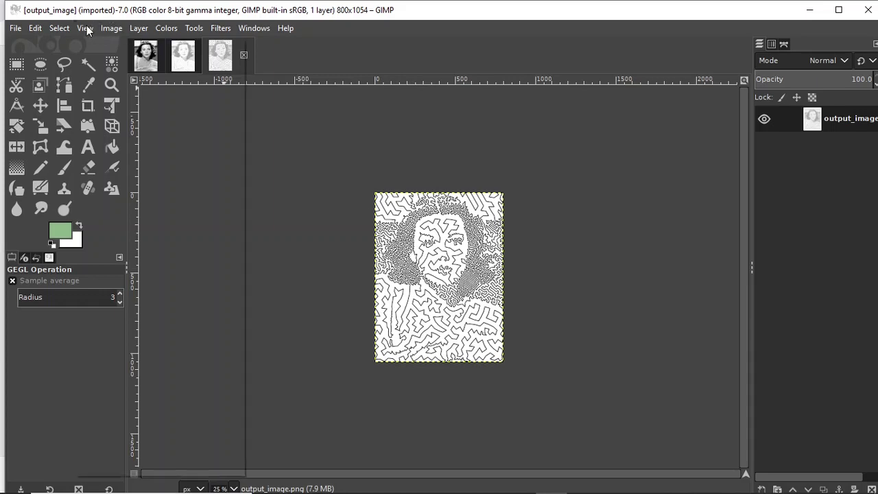
mouse_move(230, 89)
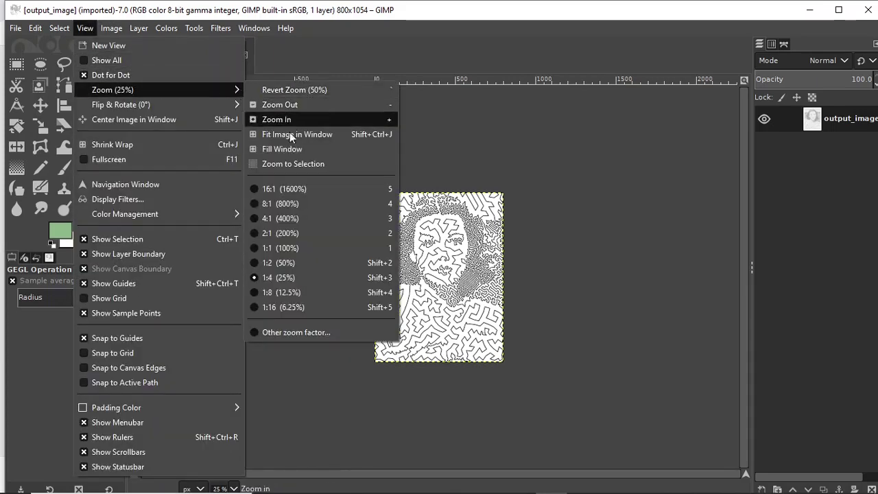
click(290, 293)
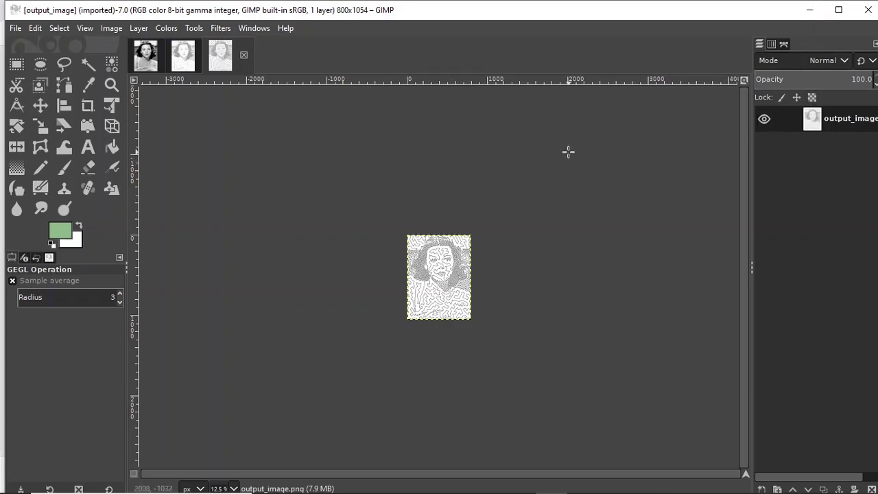
click(809, 15)
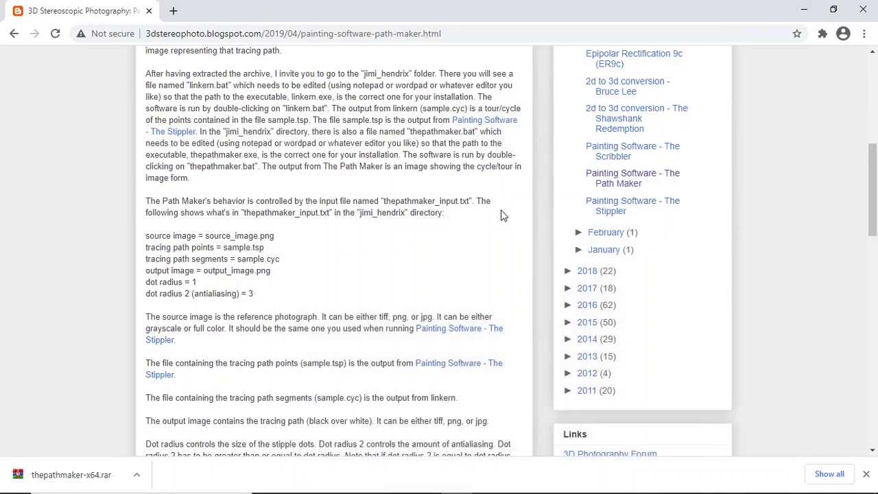
Step: Switch to File Explorer and open thestippler_input.txt from the hedy_lamarr folder of thestippler-x64 in Notepad++
mouse_move(442, 491)
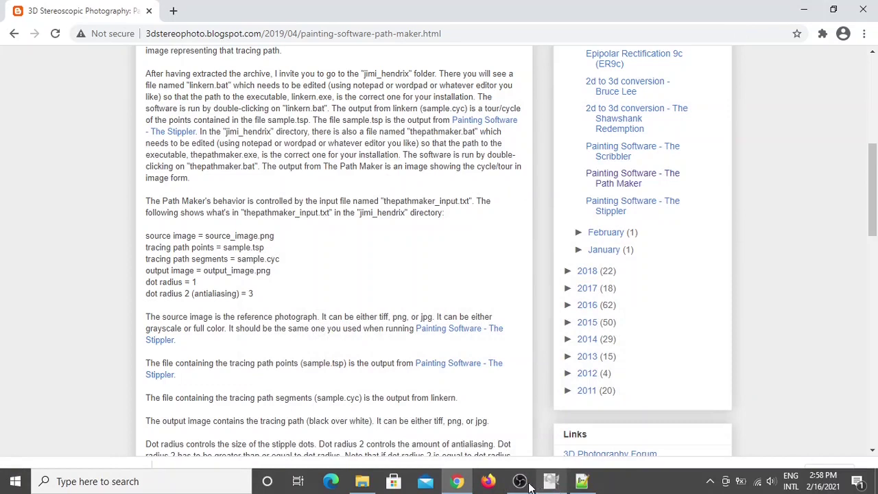
mouse_move(519, 485)
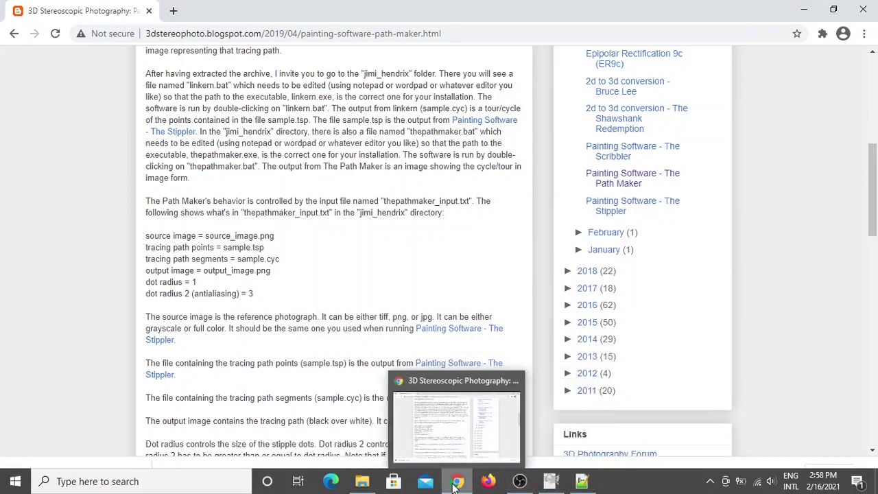
mouse_move(566, 486)
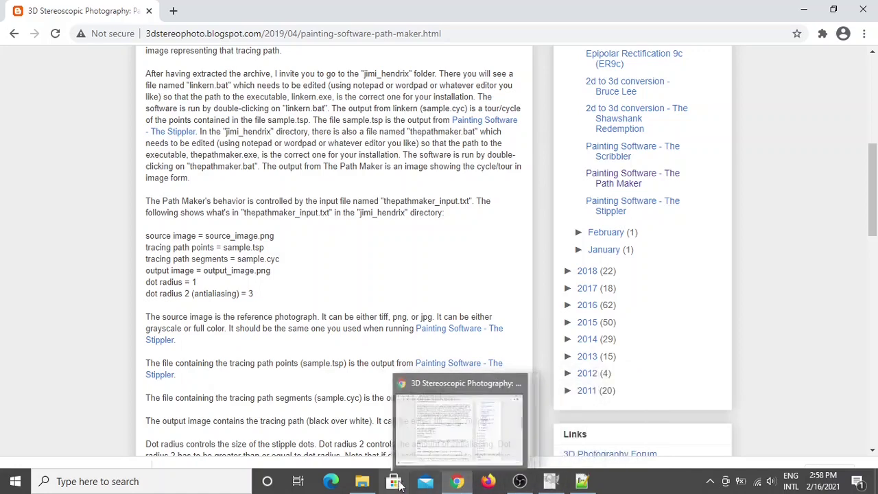
click(360, 481)
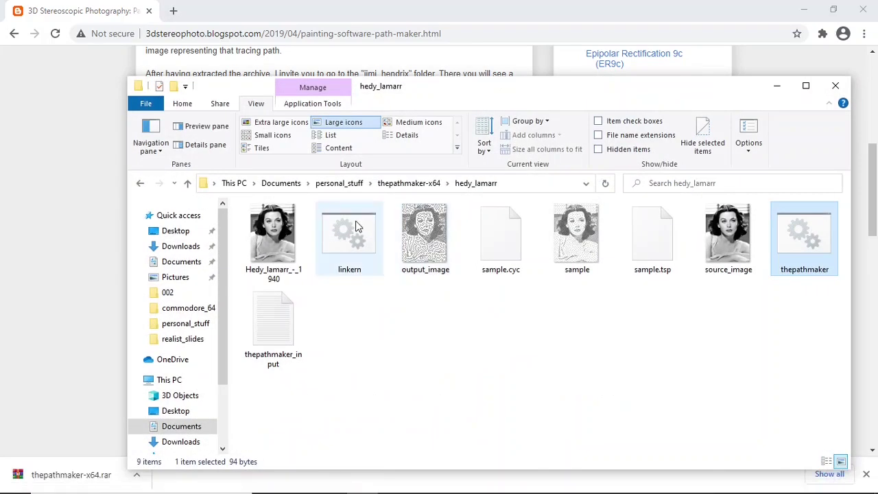
click(357, 183)
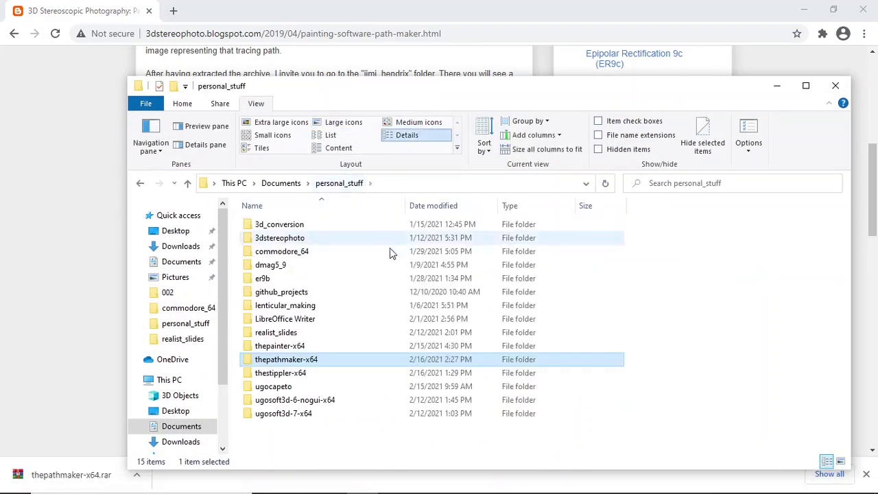
double_click(305, 374)
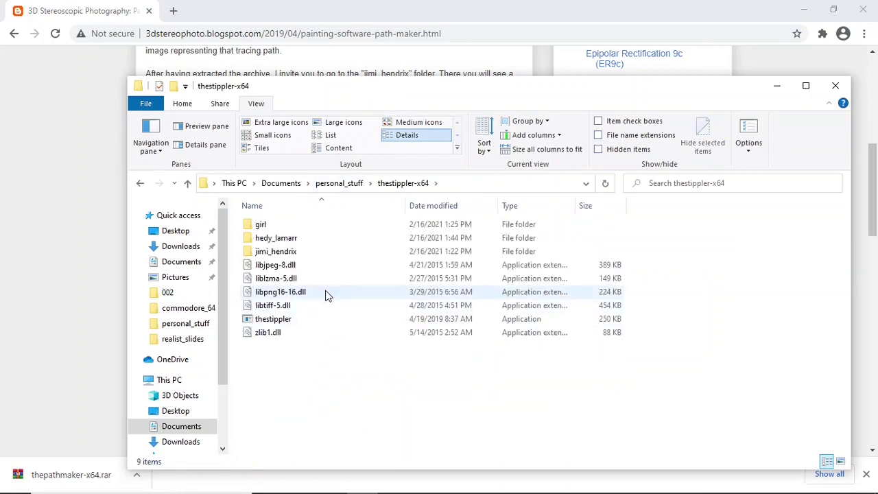
double_click(277, 240)
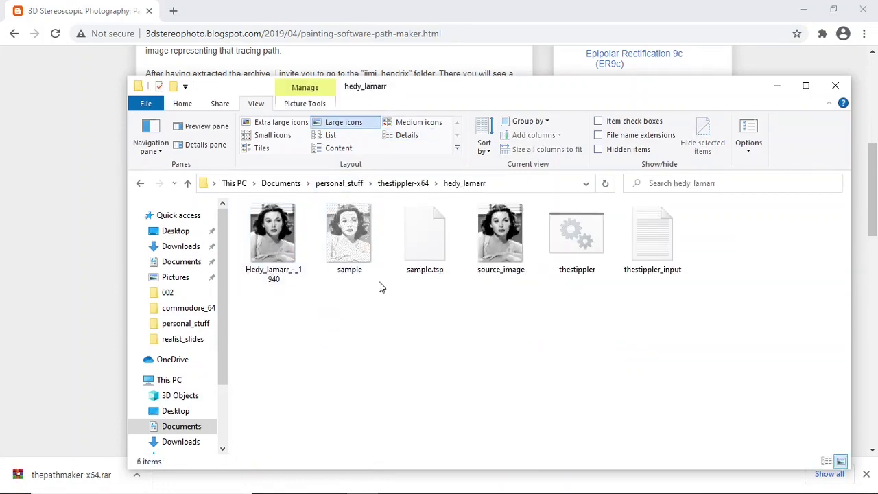
right_click(642, 236)
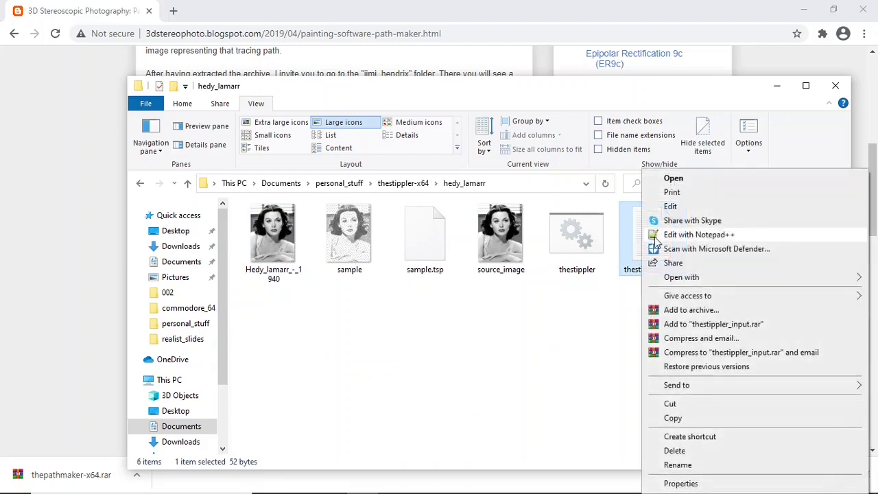
click(679, 234)
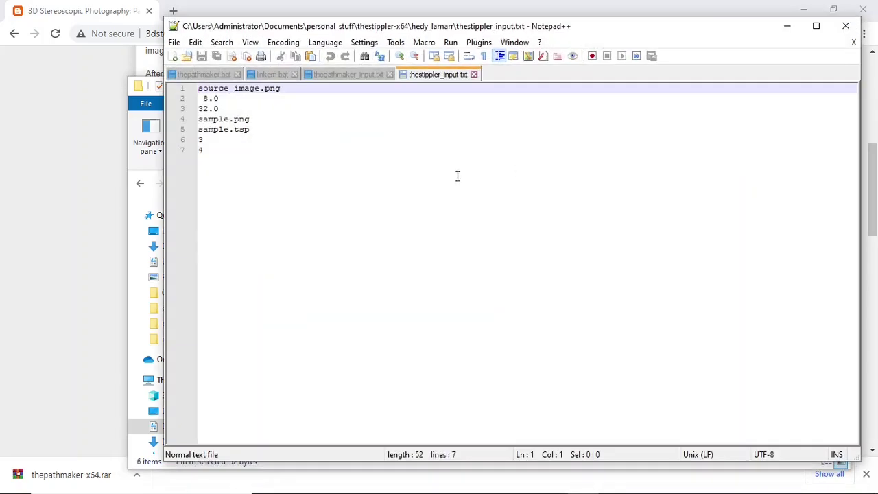
Step: Set the minimum disk radius on line 2 to 4.0 and the maximum disk radius on line 3 to 64.0
click(210, 98)
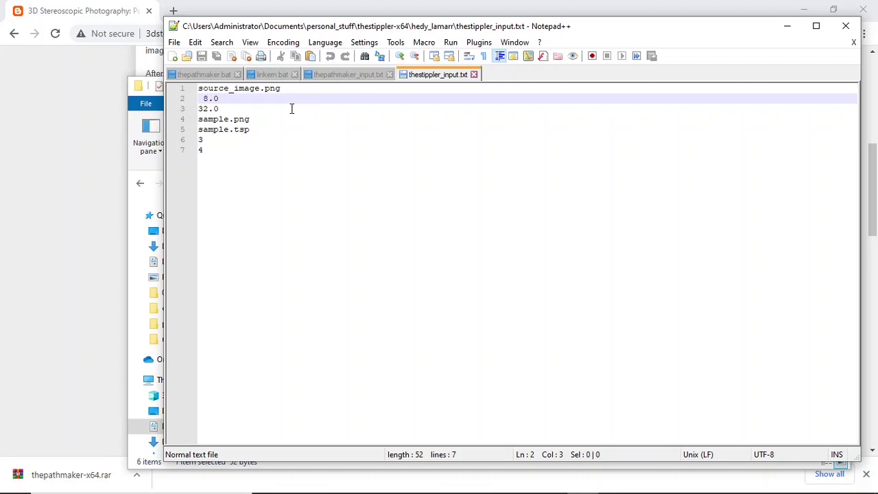
key(BackSpace)
text(4)
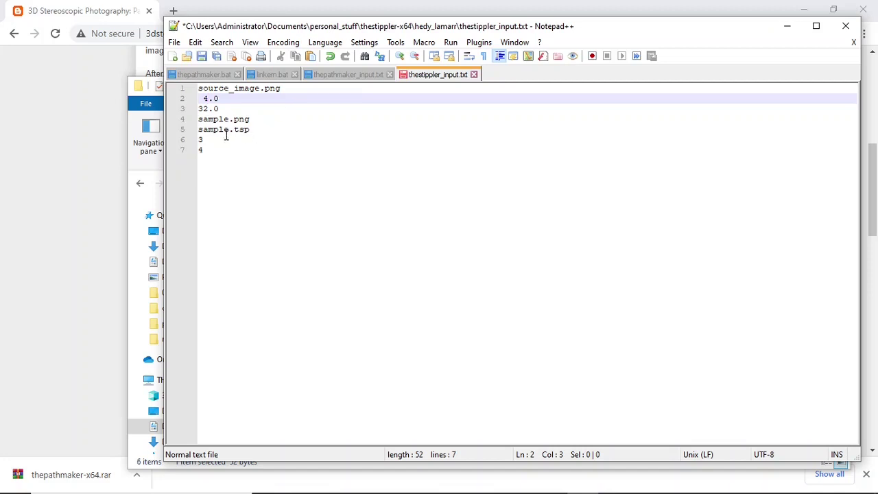
click(206, 139)
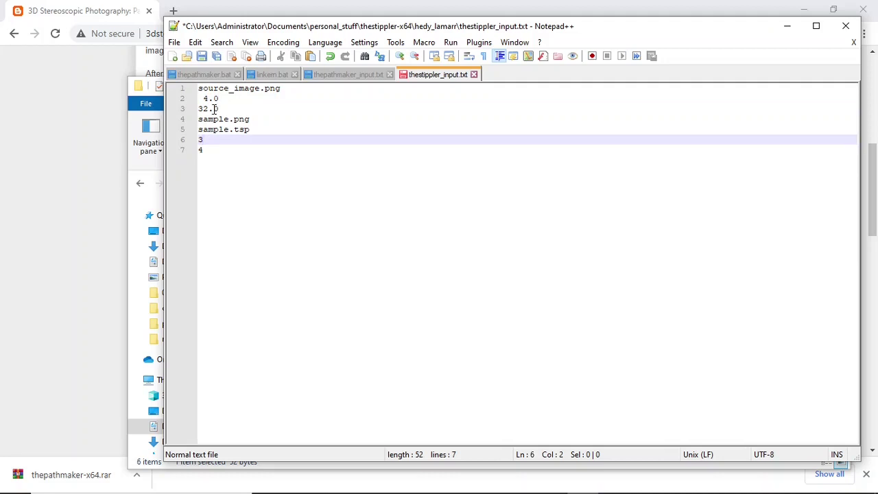
click(208, 109)
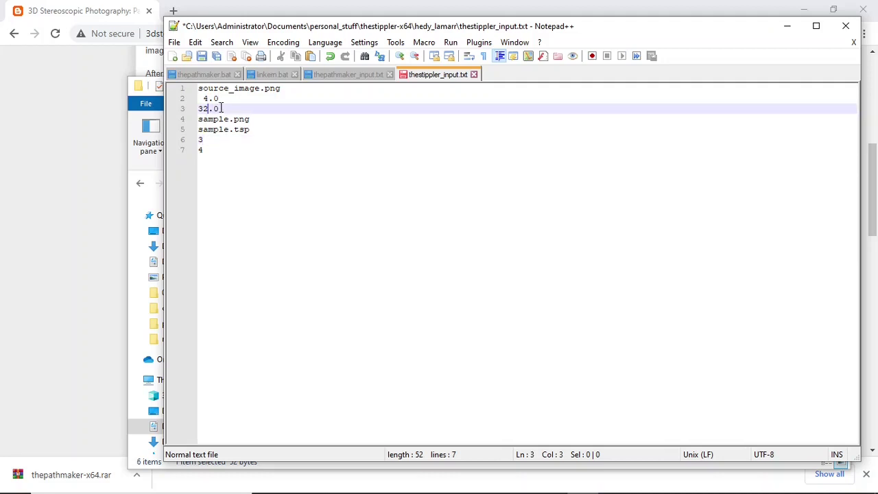
key(BackSpace)
key(BackSpace)
text(64)
Step: Set the dot radius to 2 and the antialiasing dot radius to 3, save thestippler_input.txt and minimize Notepad++
click(204, 140)
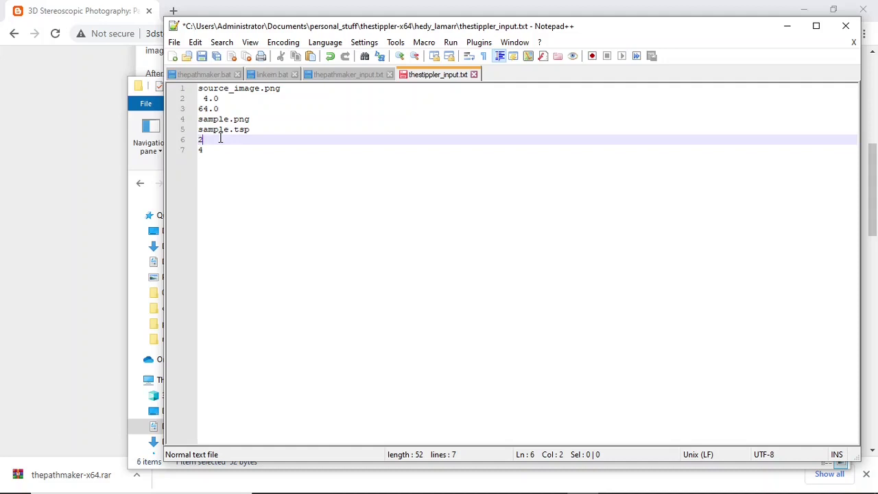
click(203, 149)
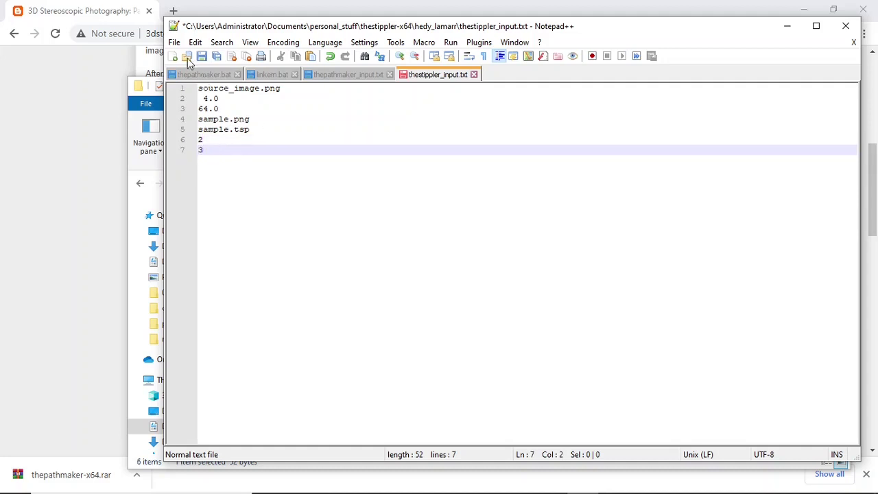
click(174, 41)
click(218, 107)
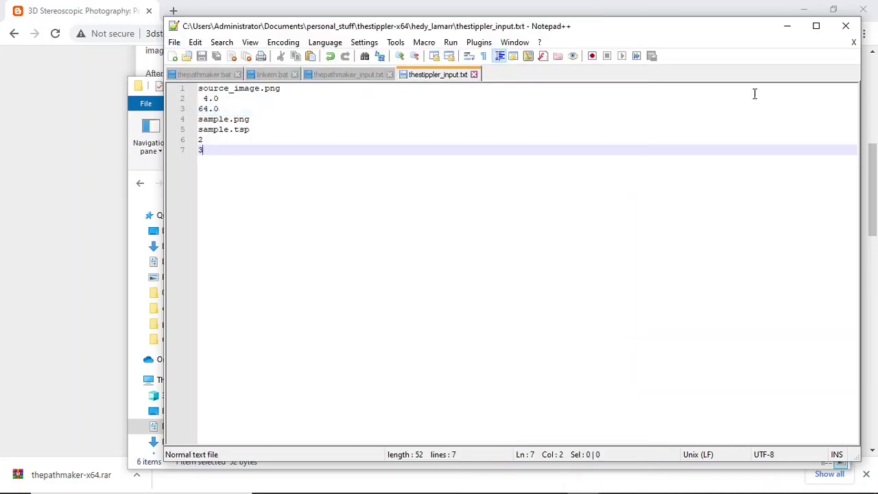
click(787, 26)
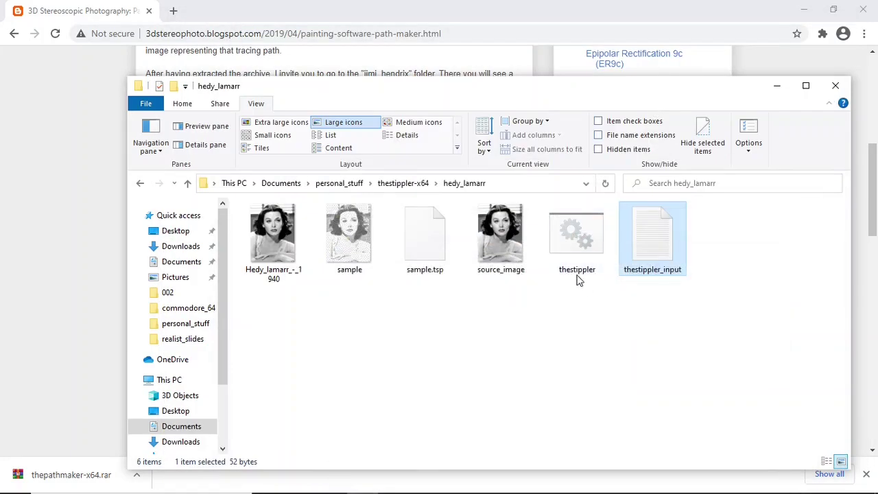
Step: Run the thestippler batch file to regenerate the stippled image, close its console, and inspect sample.png
double_click(575, 244)
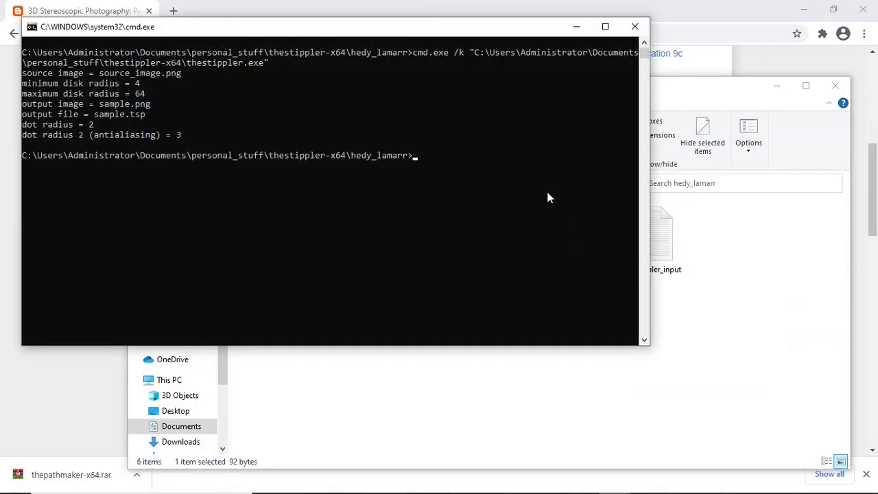
click(634, 28)
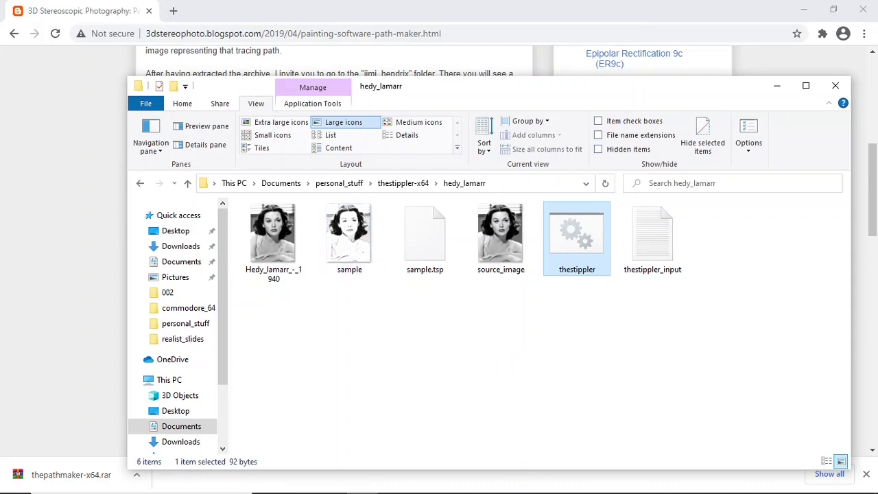
double_click(353, 238)
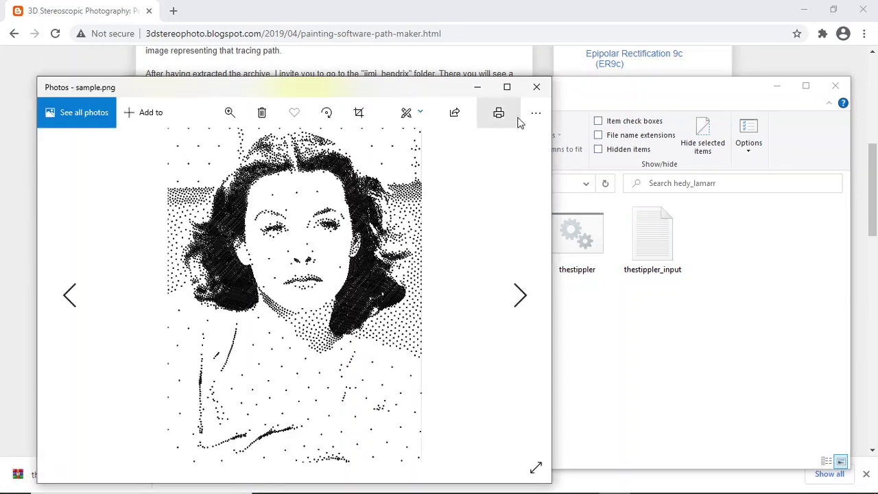
click(536, 86)
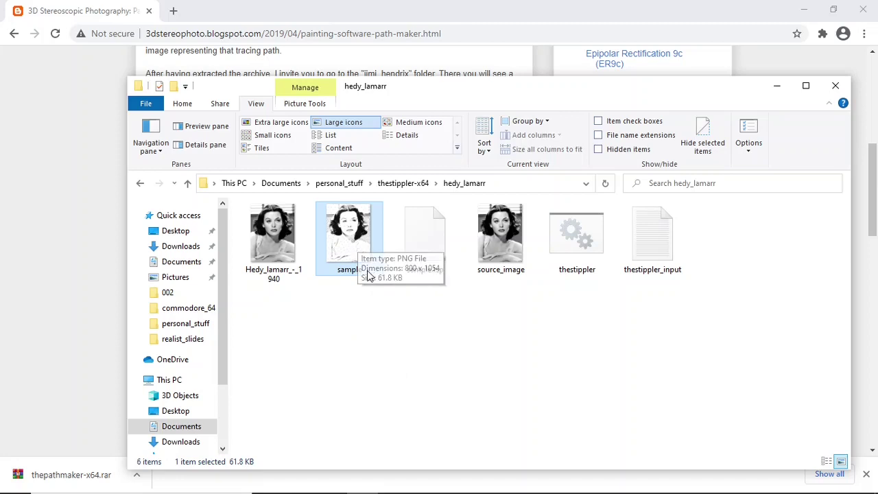
Step: Copy sample.png and sample.tsp into the hedy_lamarr folder of thepathmaker-x64, replacing the existing files
ctrl+click(420, 248)
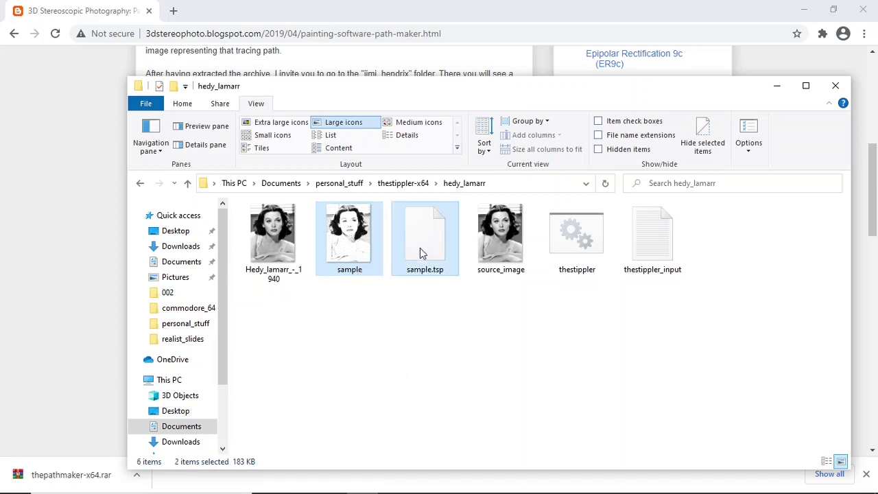
right_click(423, 249)
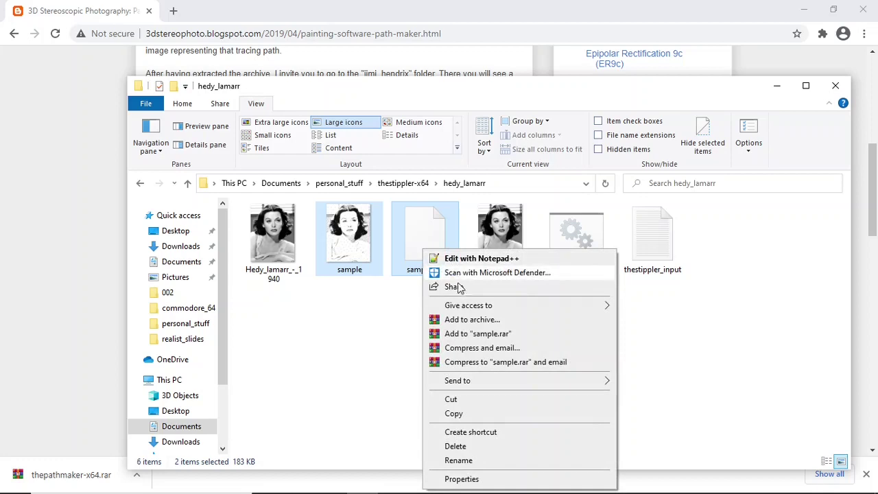
click(454, 413)
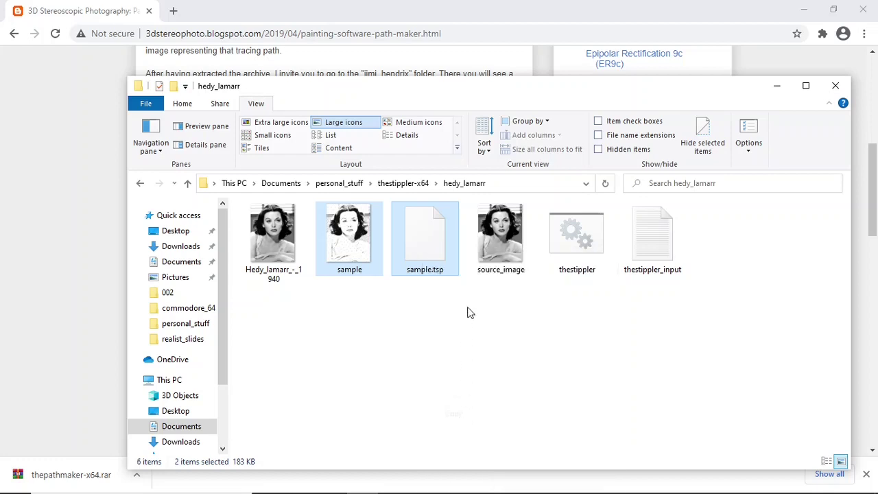
click(341, 183)
double_click(308, 359)
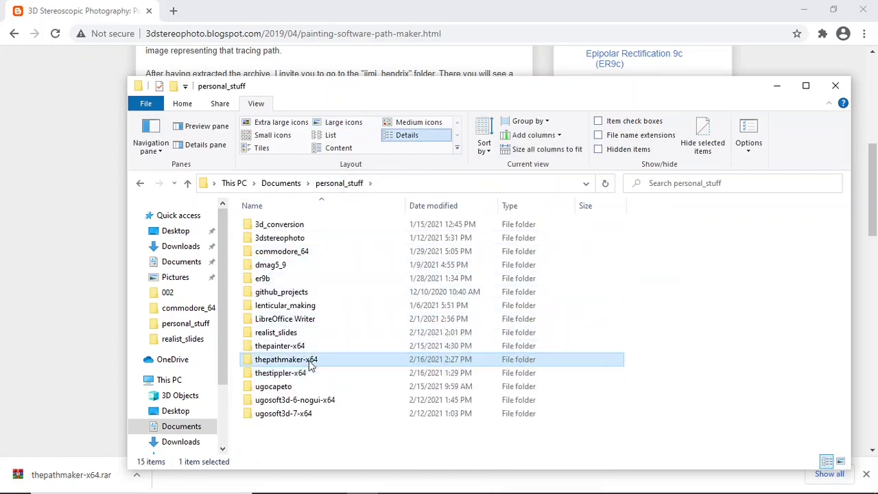
click(290, 233)
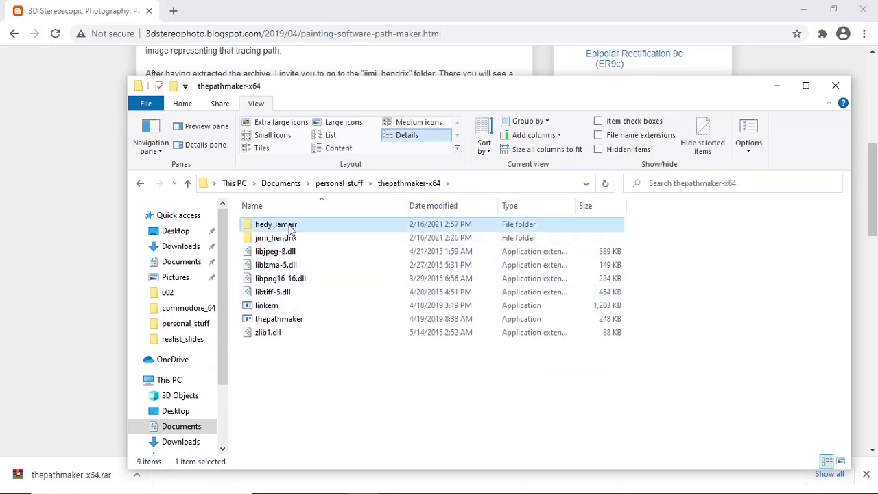
right_click(290, 232)
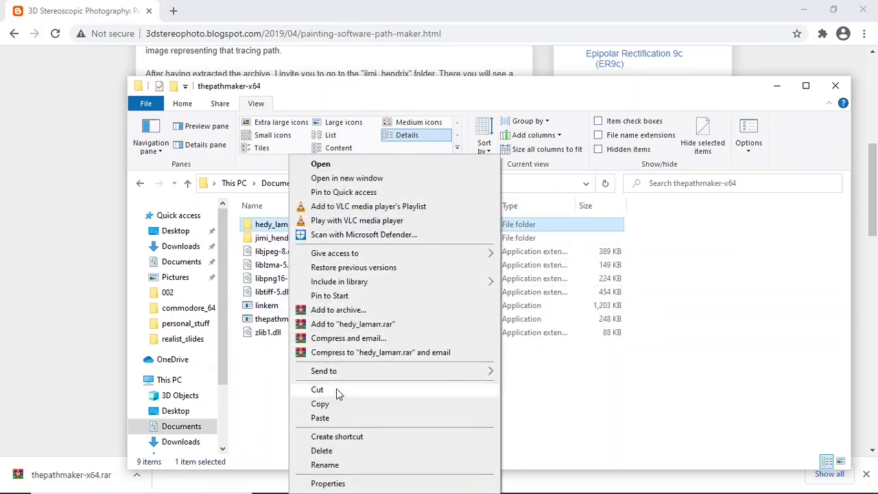
click(321, 418)
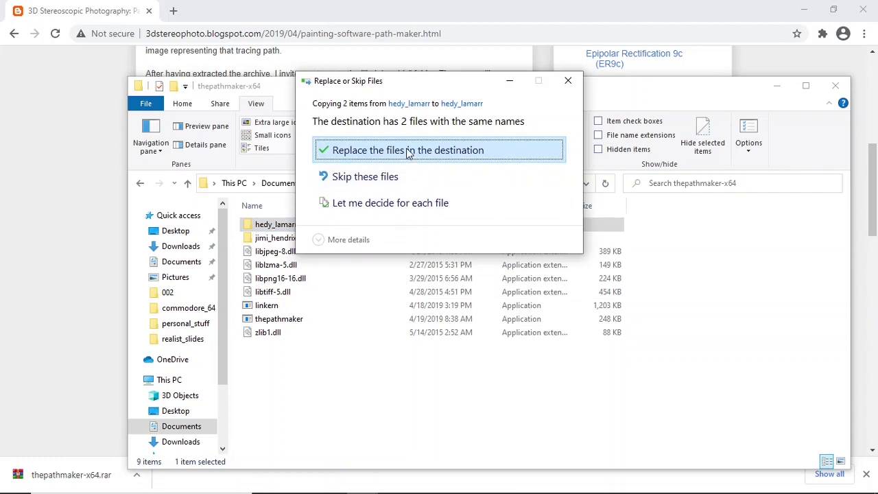
click(408, 150)
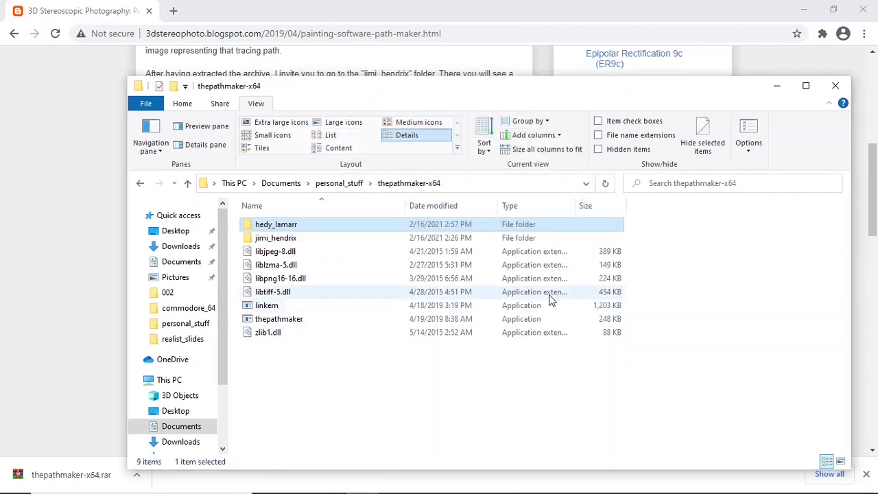
Step: Run the linkern batch file in the hedy_lamarr folder to recompute the tour, and close its console
double_click(291, 228)
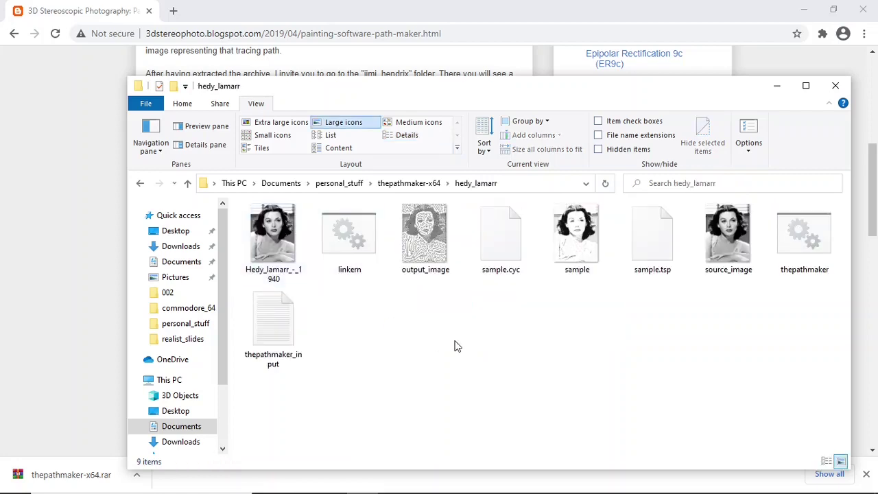
double_click(352, 236)
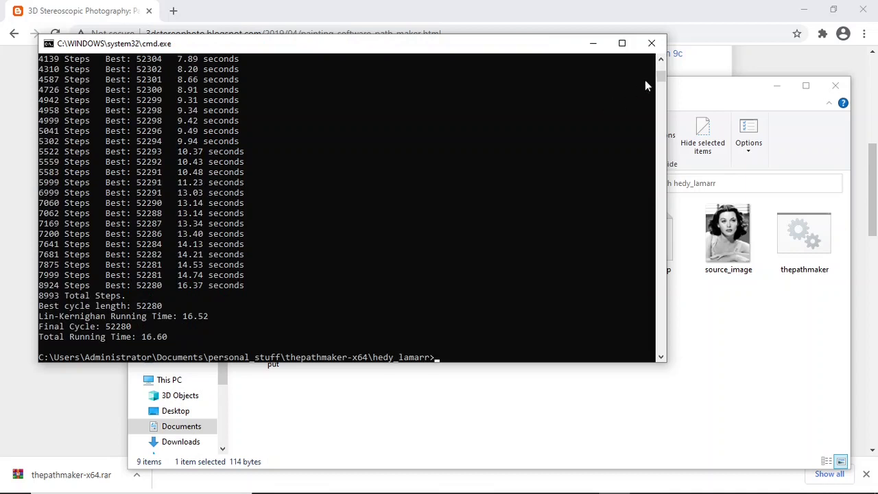
click(651, 43)
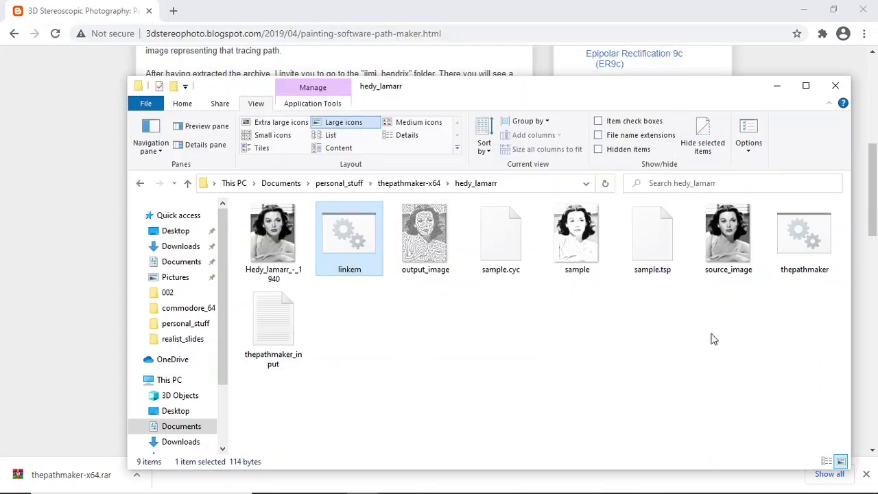
Step: Run the thepathmaker batch file to regenerate output_image, close its console and minimize the file window
click(798, 239)
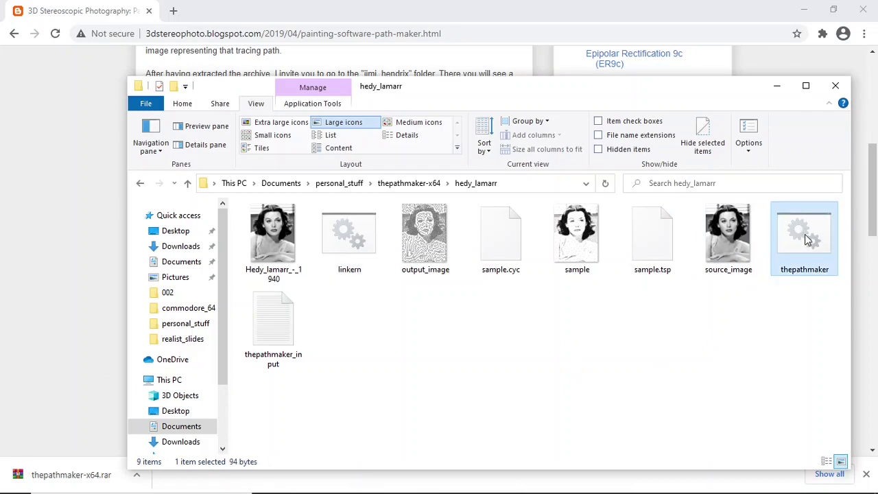
double_click(808, 238)
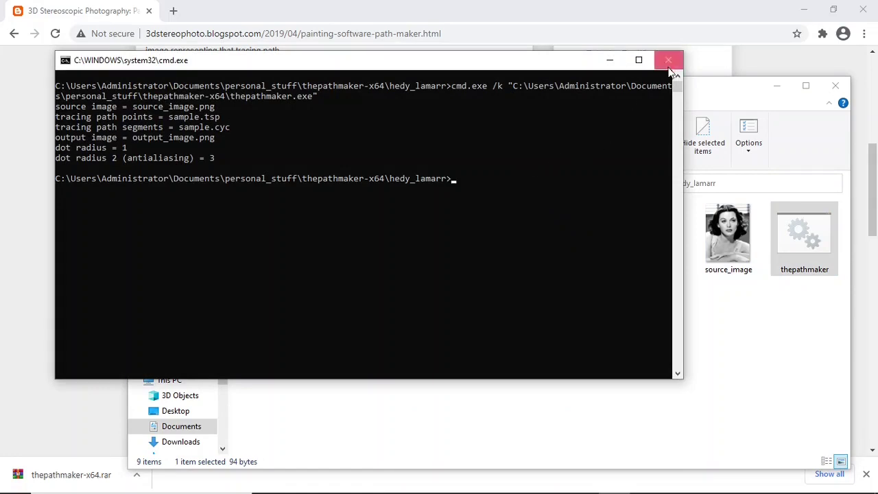
click(670, 64)
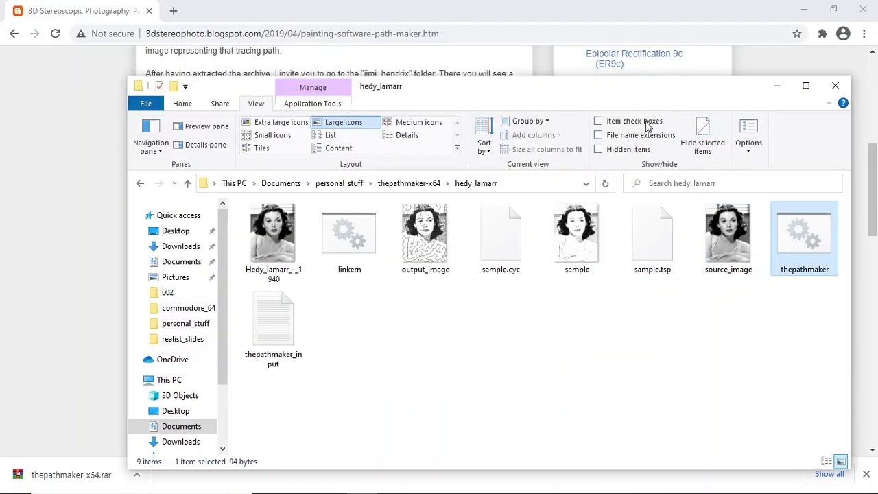
click(776, 91)
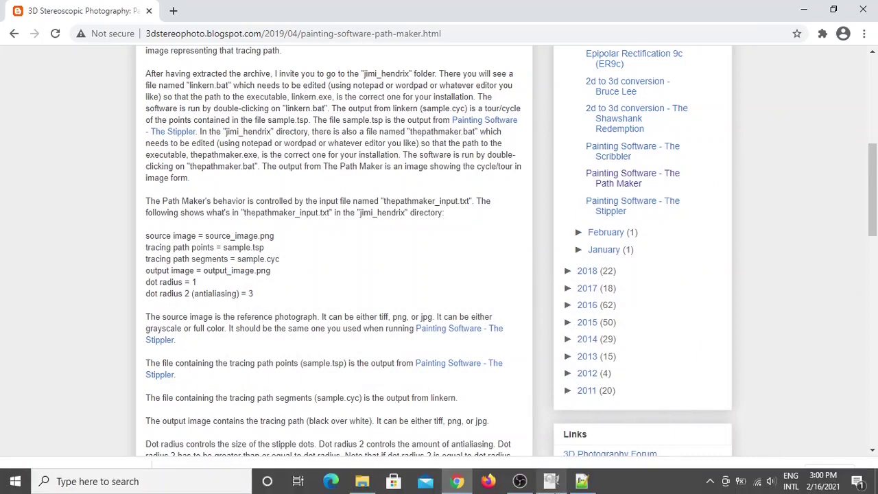
Step: Switch to GIMP and examine the previously opened output_image at 100% and 50% zoom
click(551, 480)
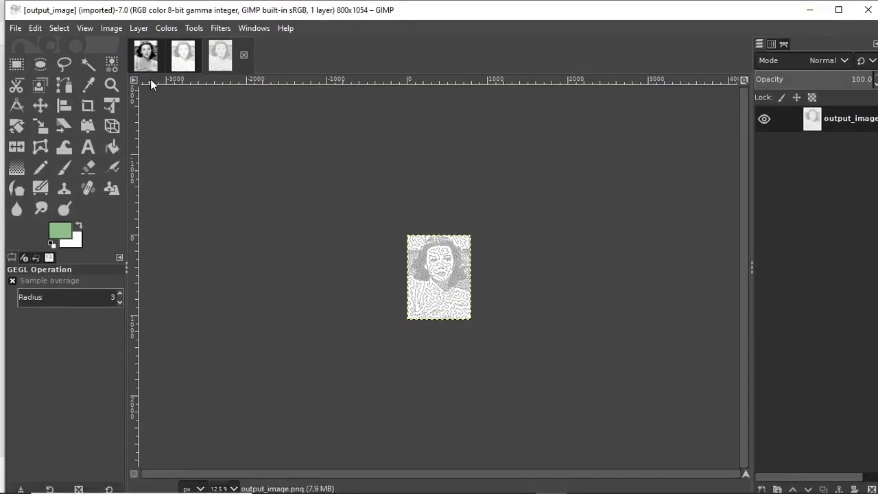
click(84, 29)
mouse_move(114, 91)
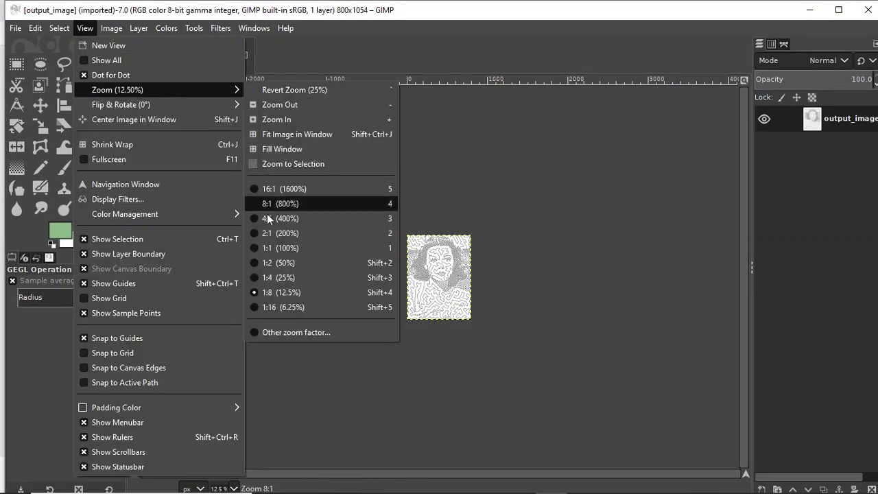
click(285, 248)
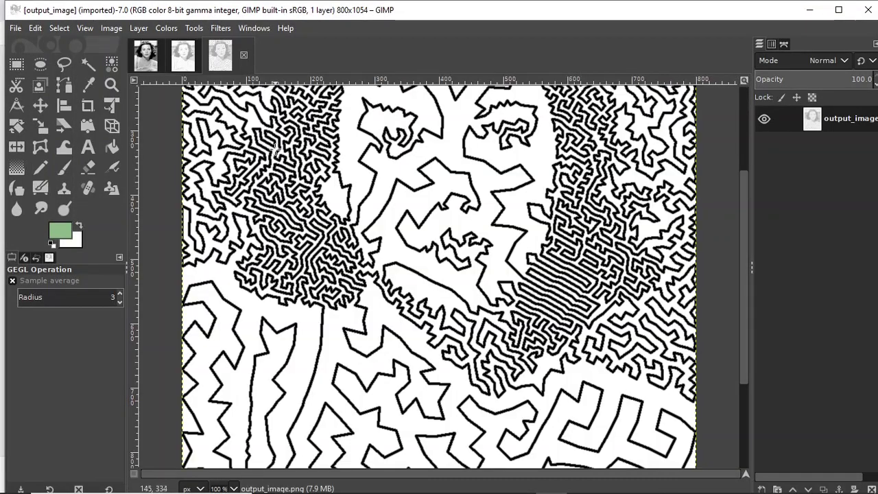
click(86, 28)
mouse_move(218, 93)
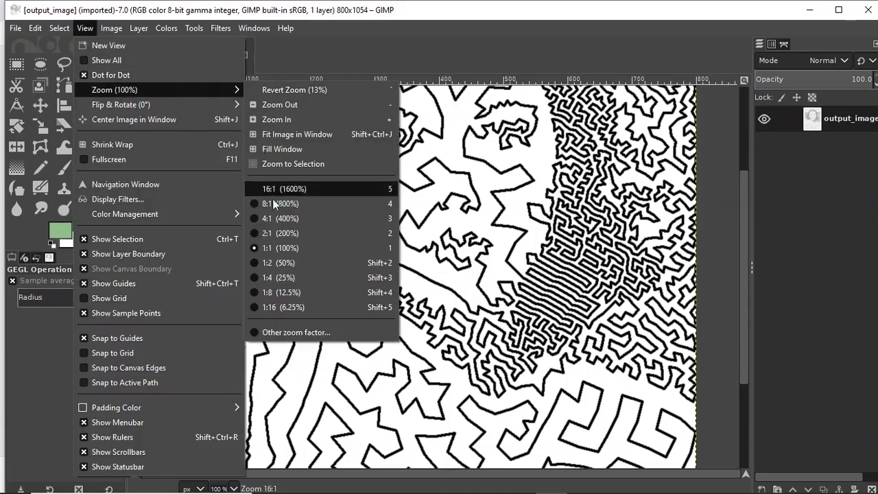
click(288, 262)
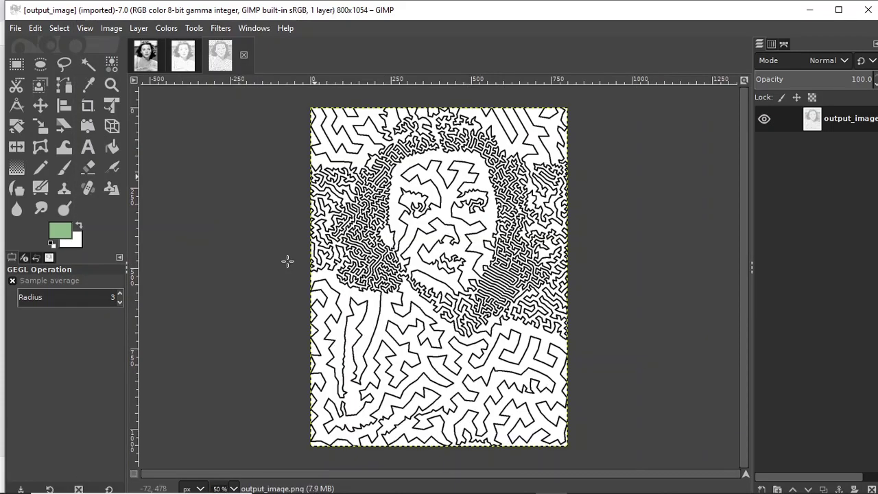
click(183, 64)
click(233, 61)
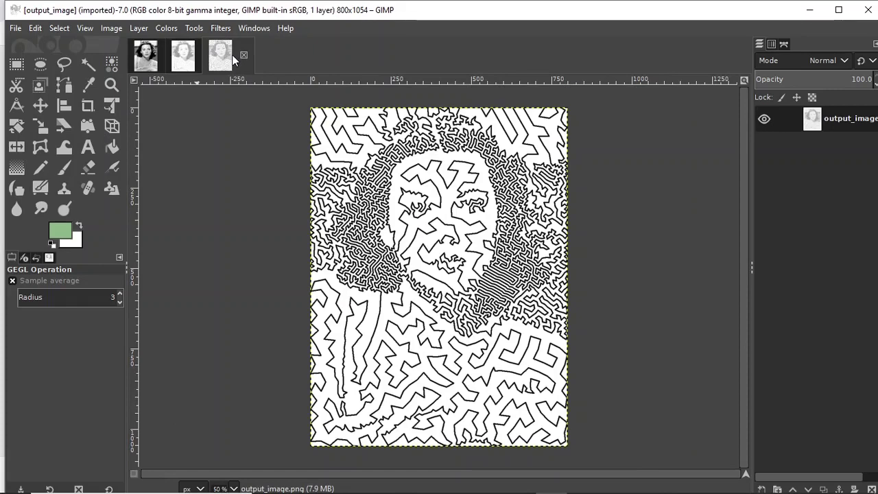
Step: Open the regenerated output_image.png from the hedy_lamarr folder as another image
click(15, 28)
click(34, 59)
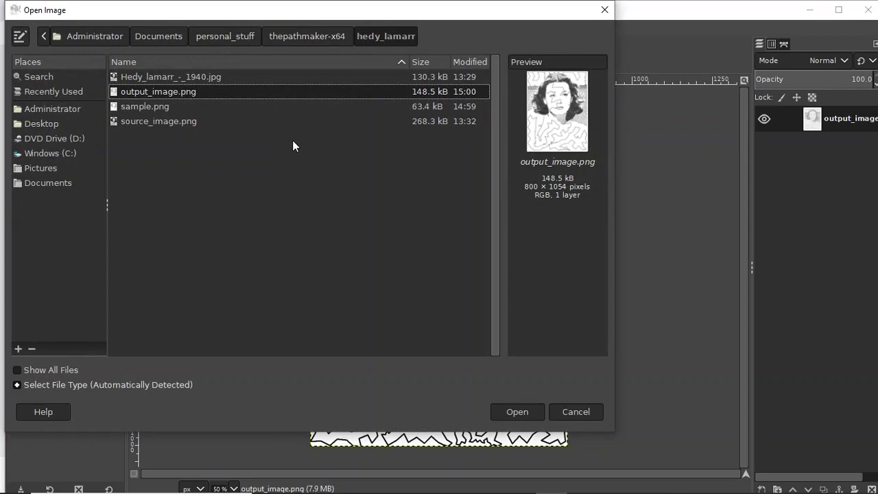
click(517, 410)
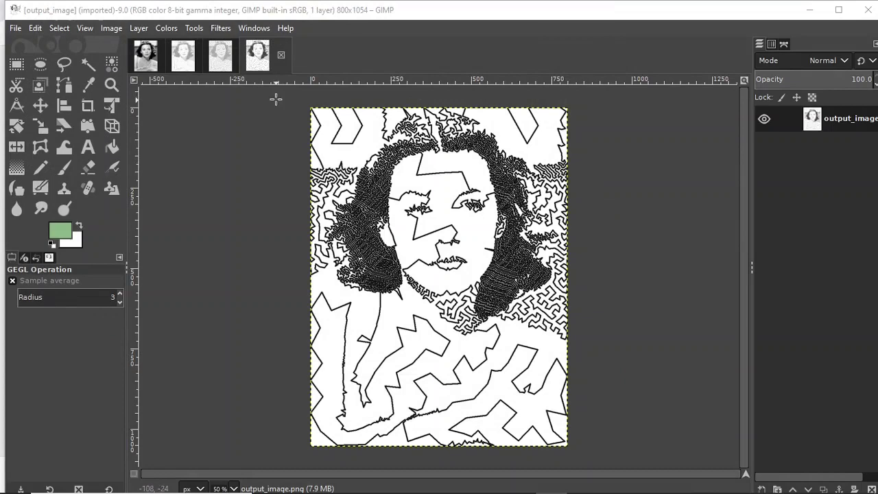
Step: Compare the previous output_image with the newly generated one, ending on the new version
click(223, 60)
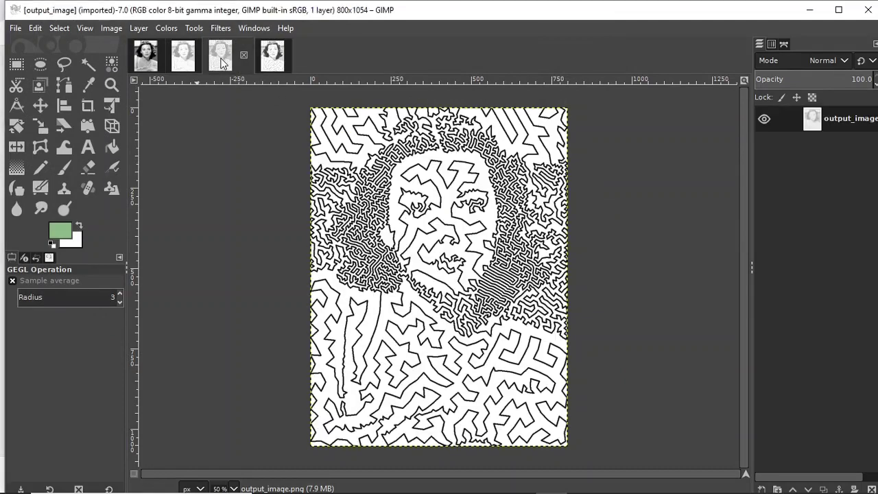
click(275, 63)
click(221, 64)
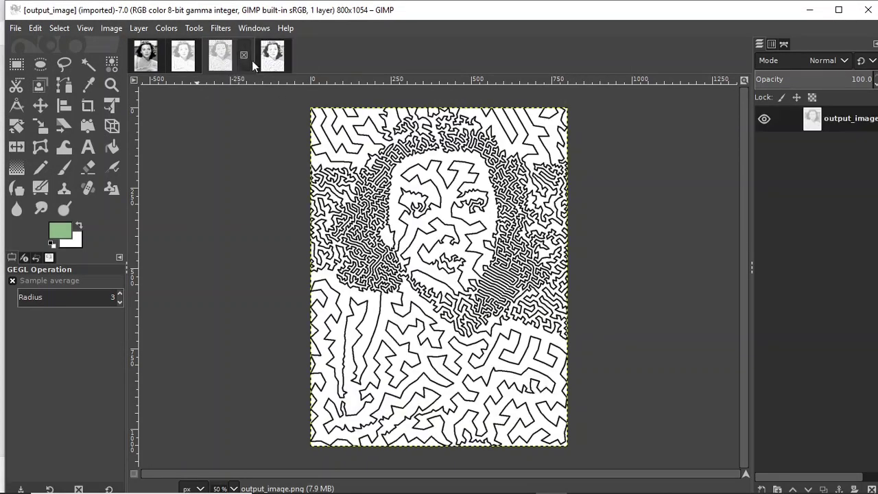
click(268, 60)
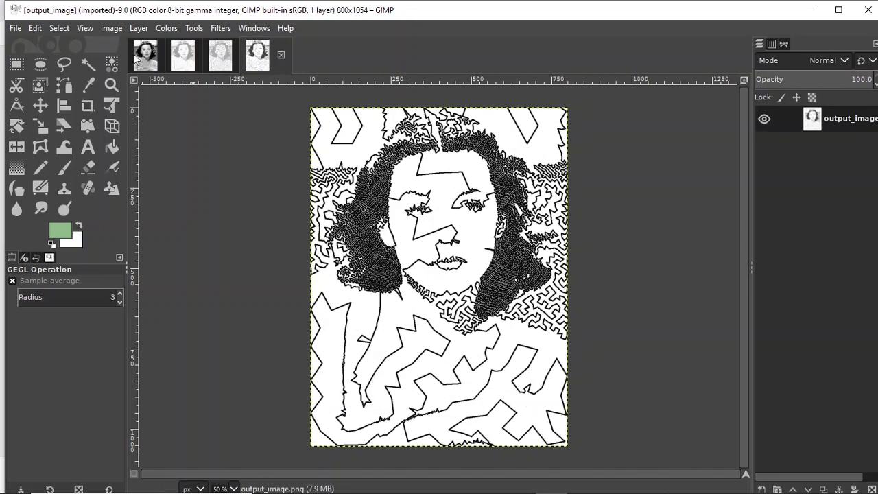
Step: Examine the path lines of the new output_image at 200% and 400% zoom, and minimize GIMP
click(85, 28)
mouse_move(201, 95)
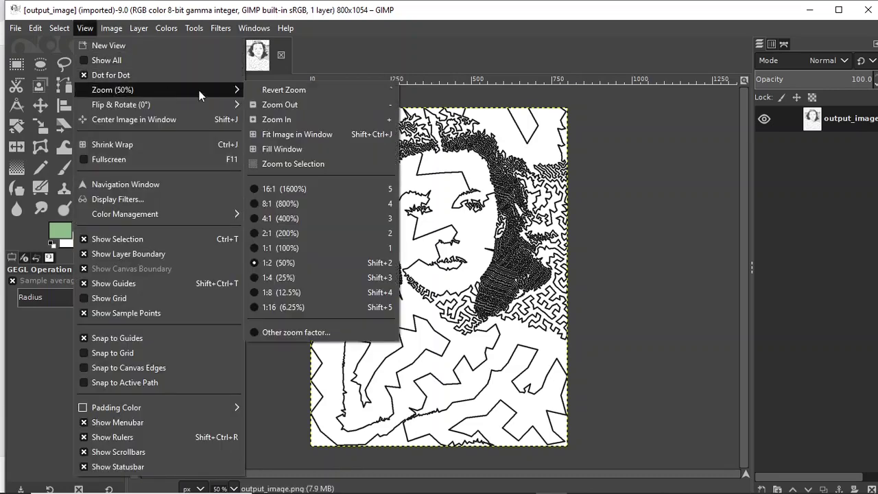
click(280, 231)
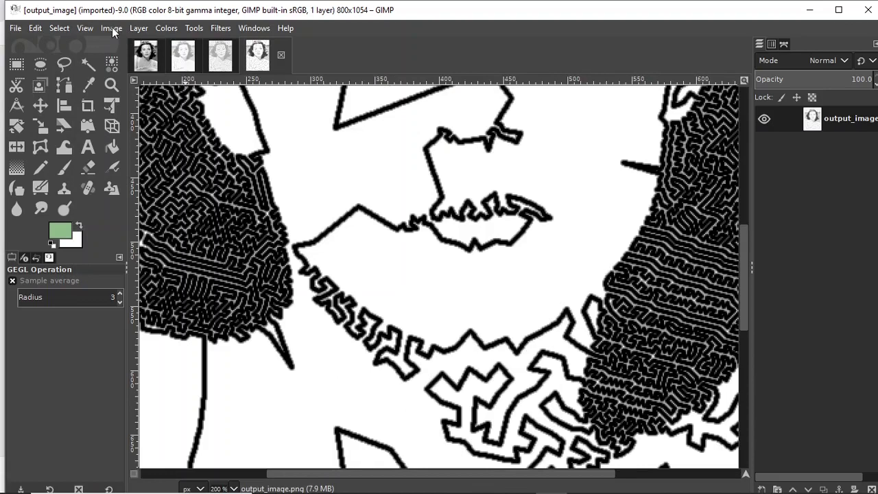
click(85, 28)
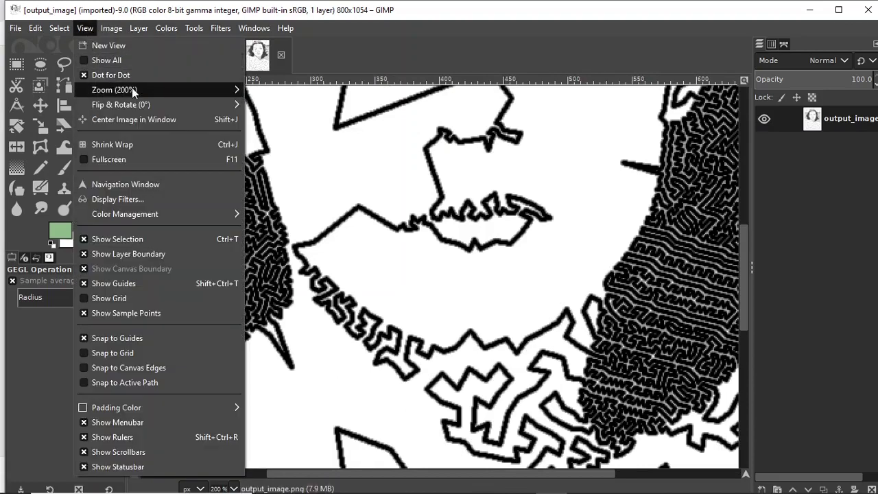
mouse_move(133, 92)
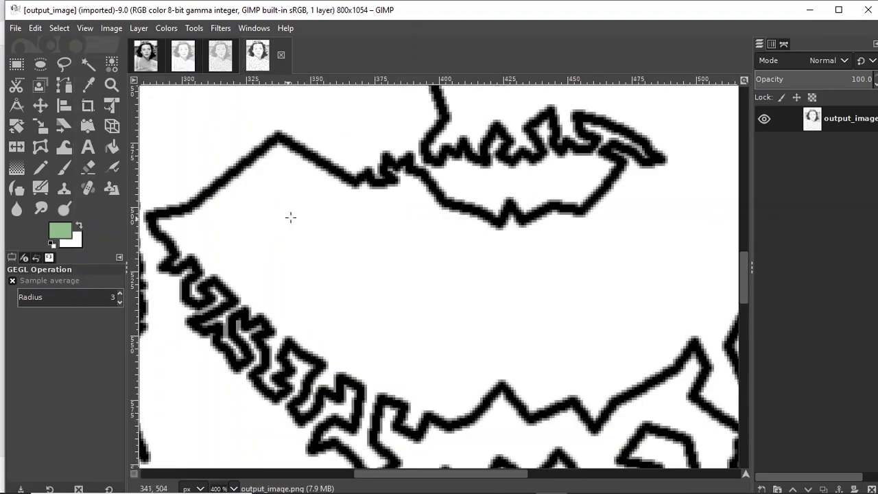
click(285, 222)
click(809, 9)
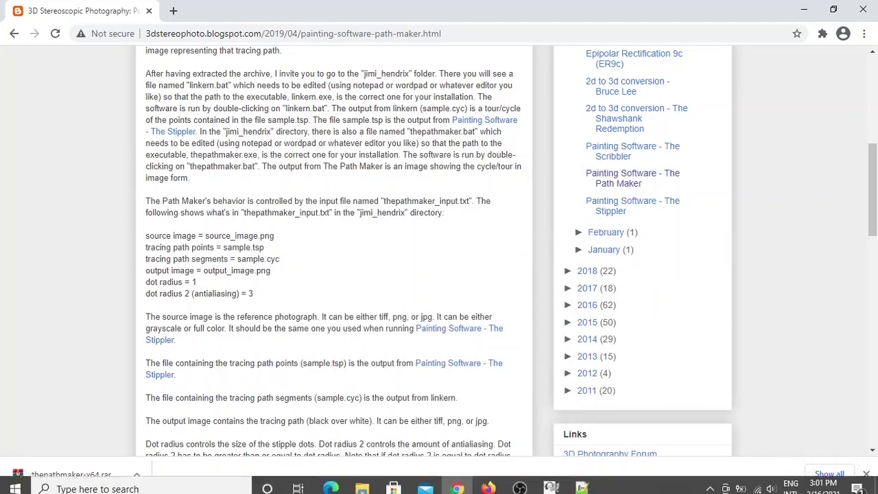
Step: Open thepathmaker_input.txt from the hedy_lamarr folder in Notepad++ and set the antialiasing dot radius on line 6 to 1
click(363, 483)
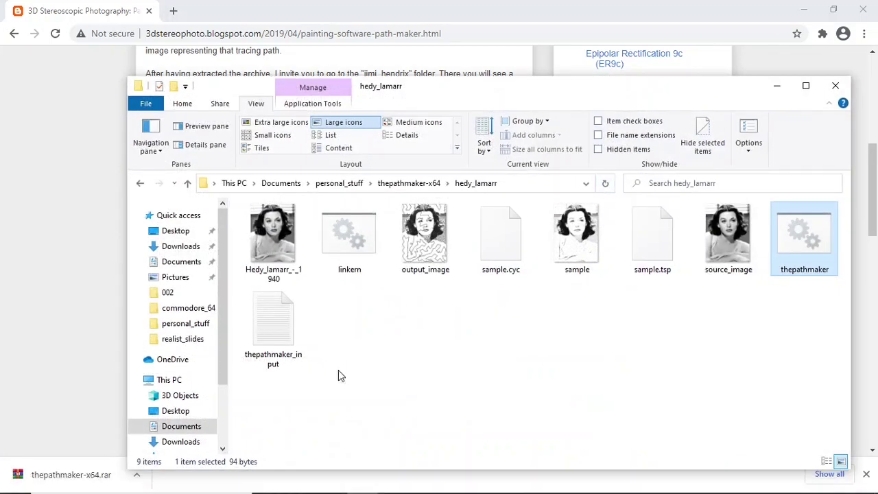
click(276, 336)
right_click(275, 333)
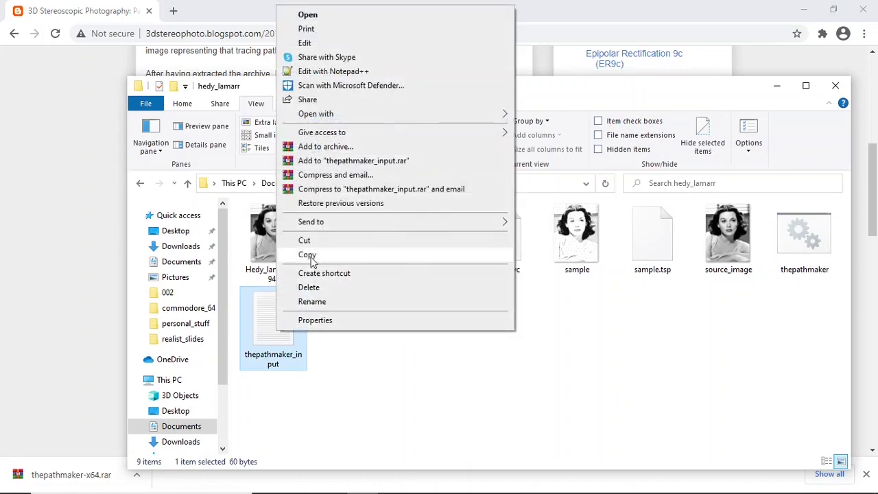
click(329, 71)
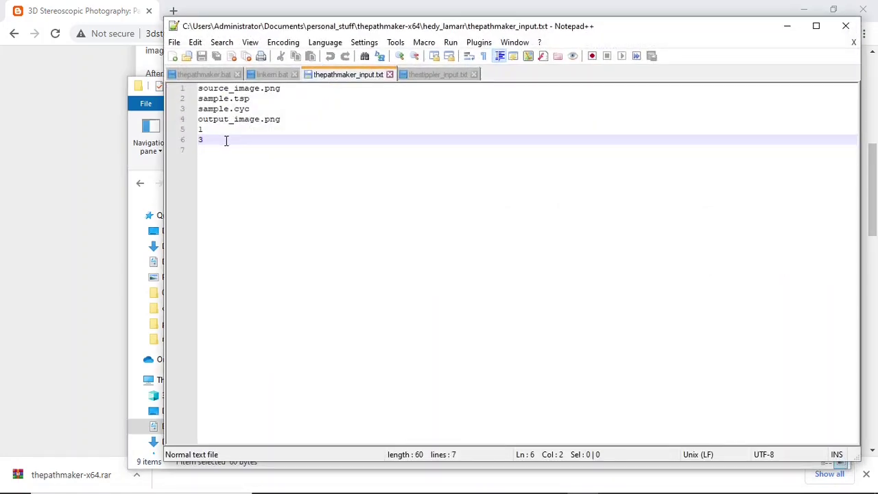
key(BackSpace)
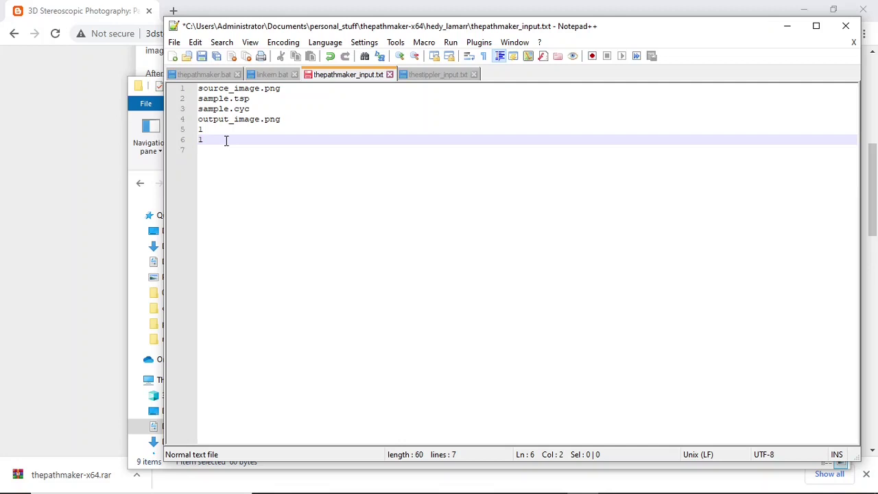
Step: Remove the empty last line of thepathmaker_input.txt, save the file and minimize Notepad++
click(174, 42)
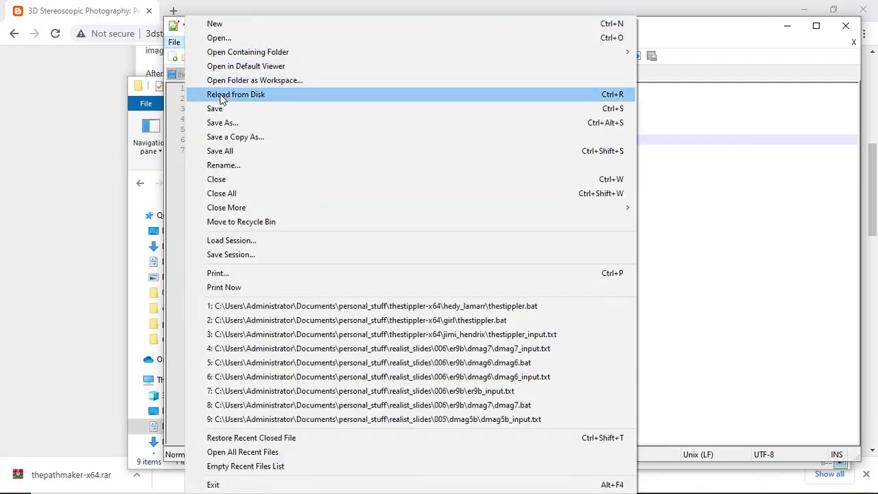
click(680, 237)
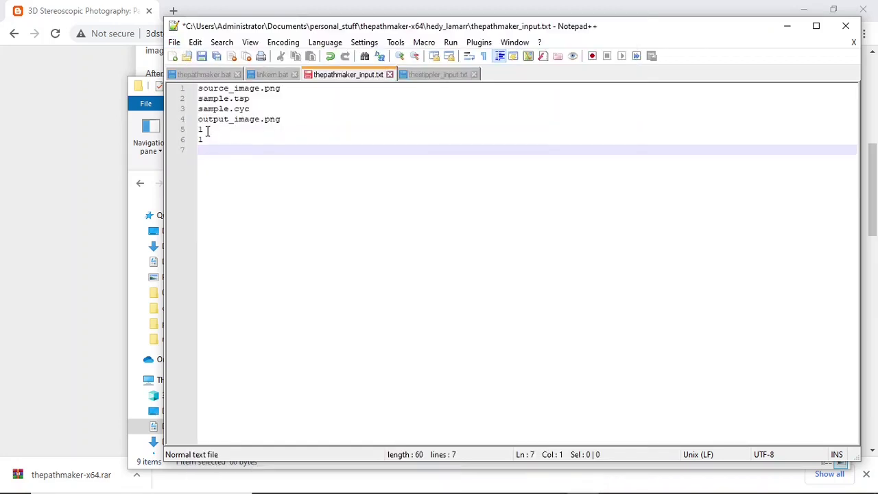
key(BackSpace)
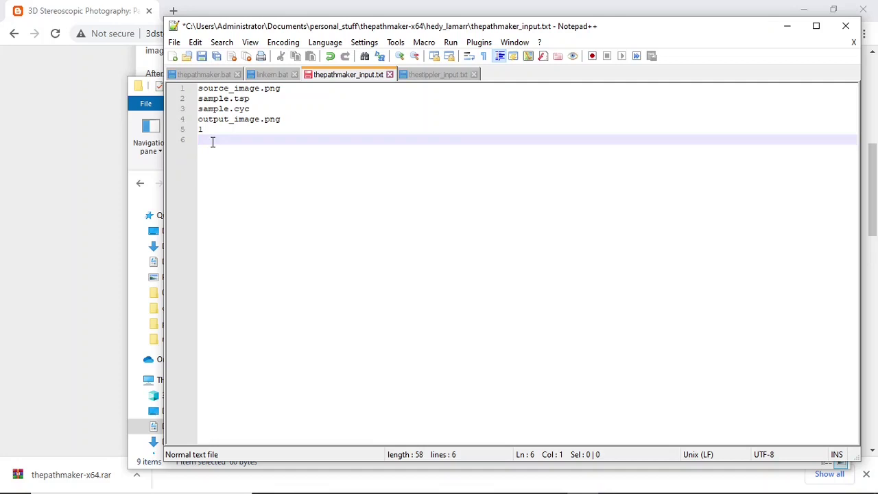
click(174, 42)
click(215, 108)
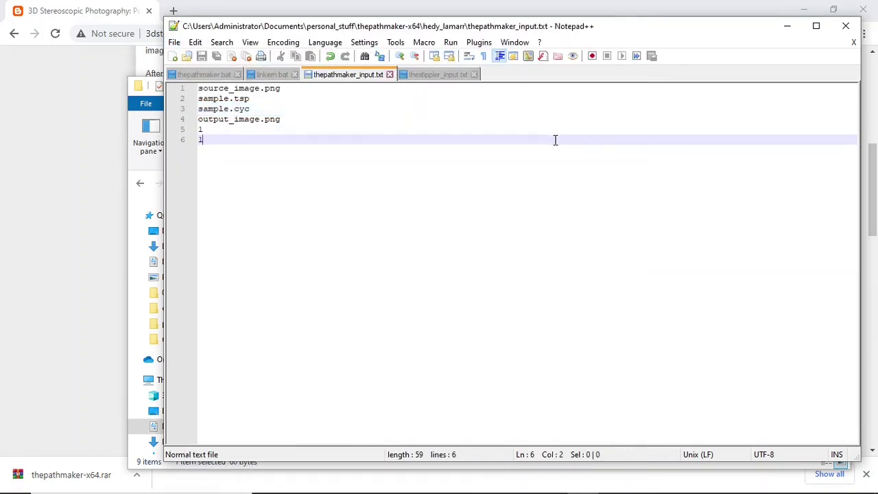
click(787, 26)
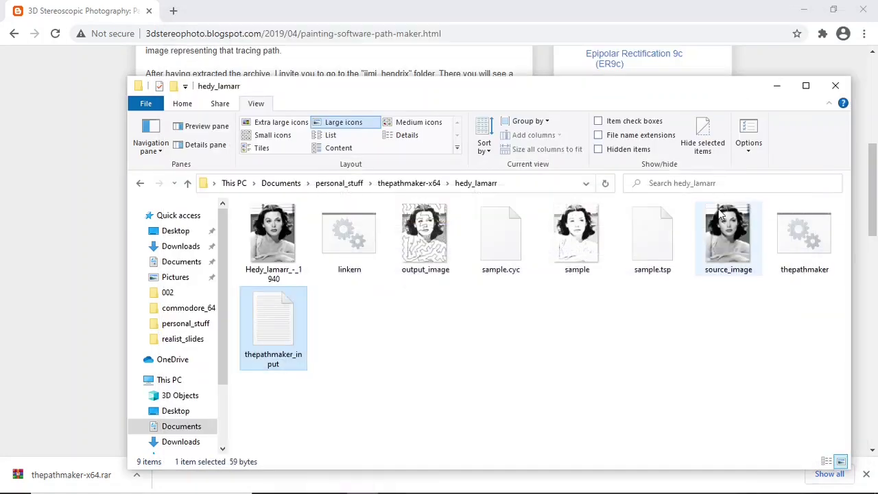
Step: Rerun the thepathmaker batch file with the new antialiasing dot radius and close its console
click(808, 246)
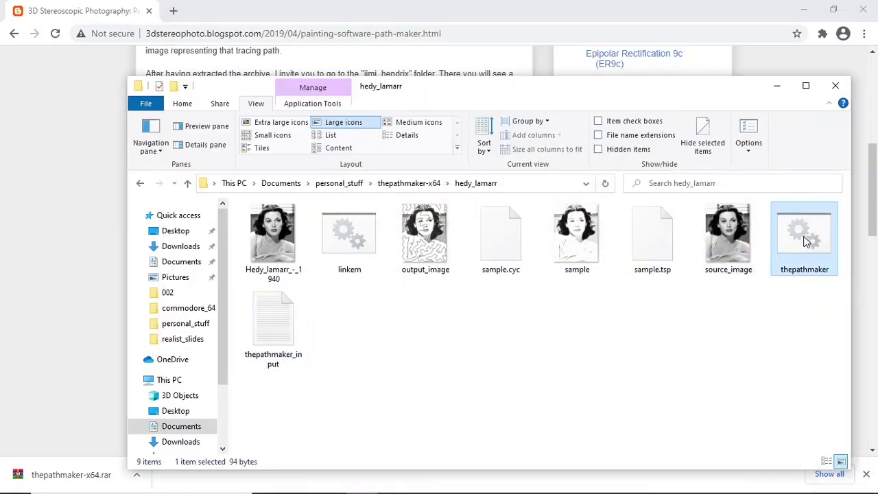
click(727, 250)
double_click(795, 246)
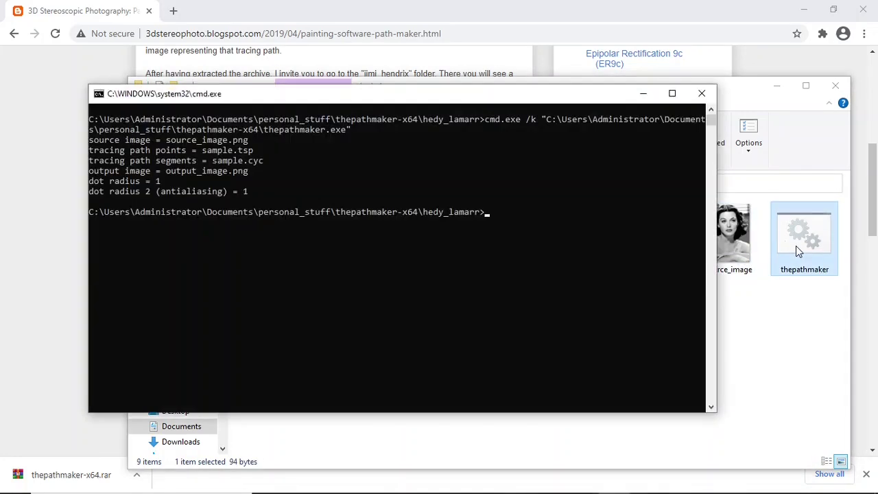
click(706, 96)
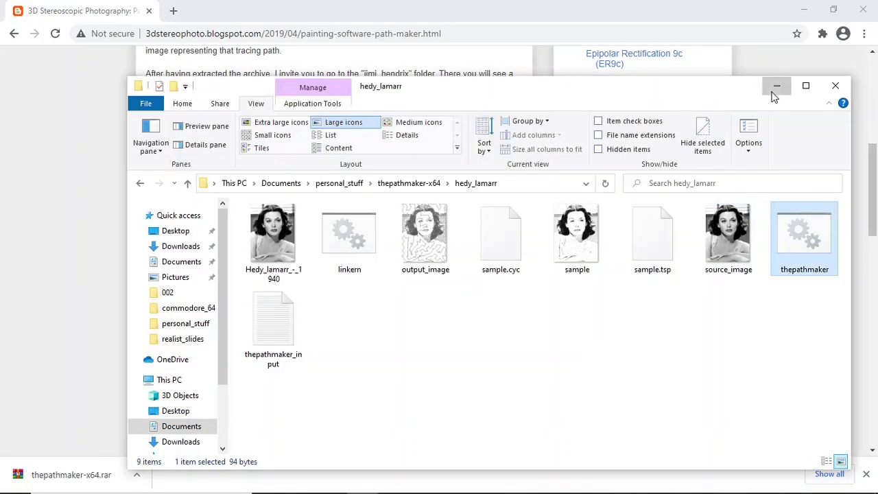
Step: Minimize the hedy_lamarr folder window, switch to GIMP and open the regenerated output_image.png
click(776, 86)
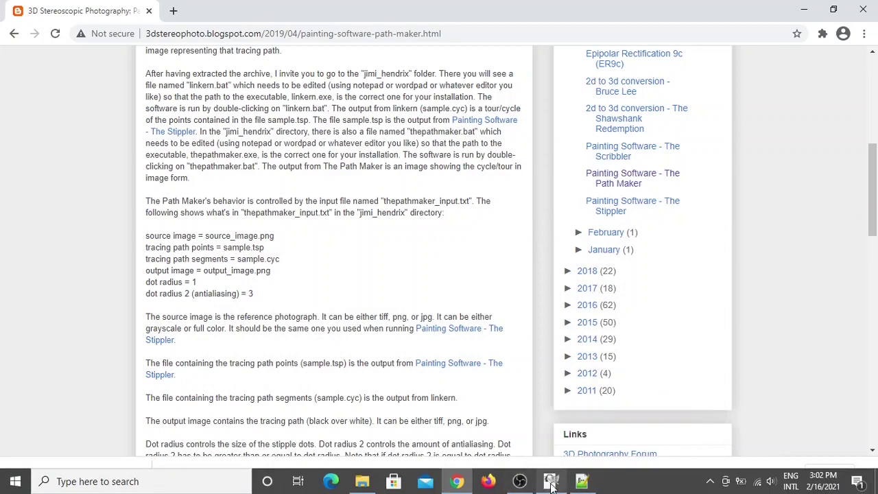
click(550, 482)
click(20, 29)
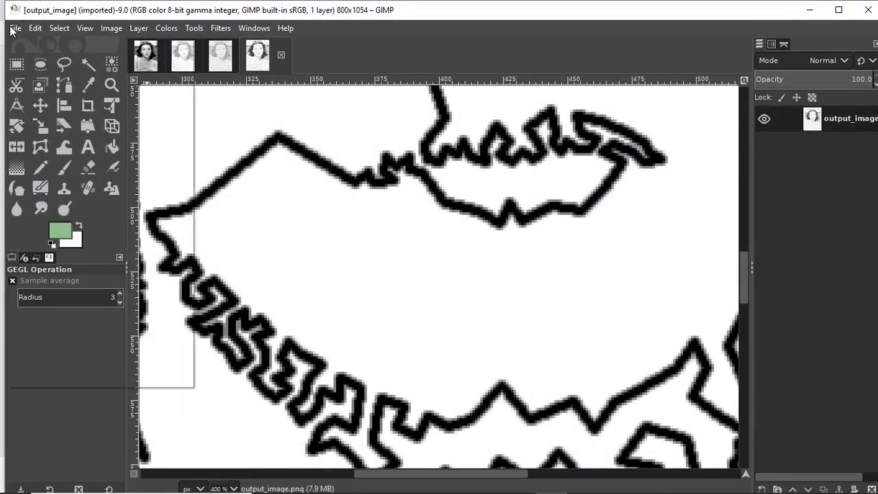
click(41, 73)
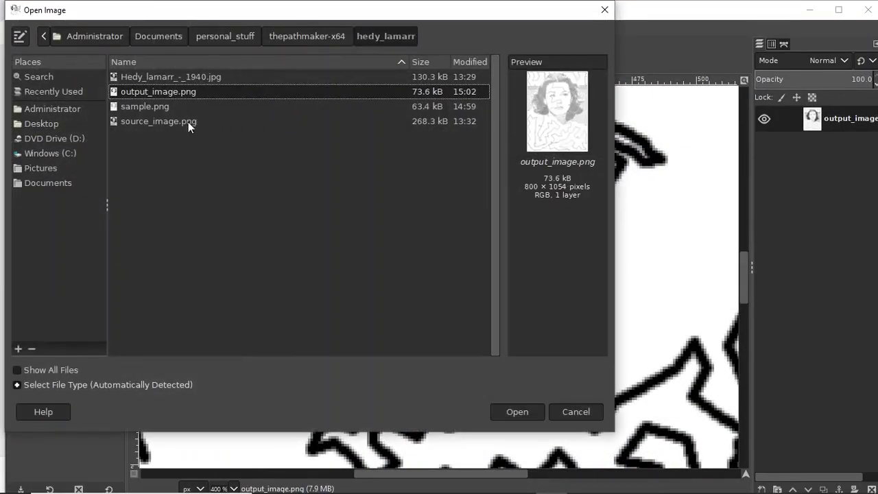
click(515, 411)
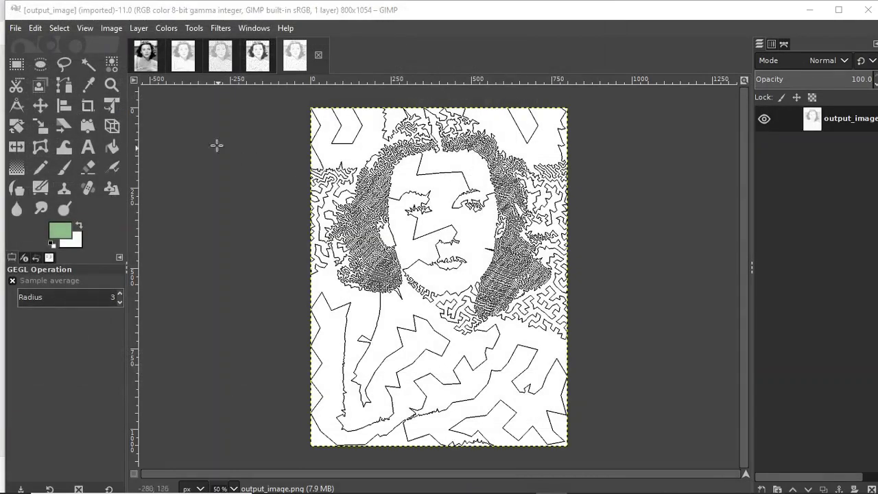
Step: Inspect the edges of the path lines around the mouth, chin and neck at 200% and 400% zoom
click(87, 29)
mouse_move(194, 90)
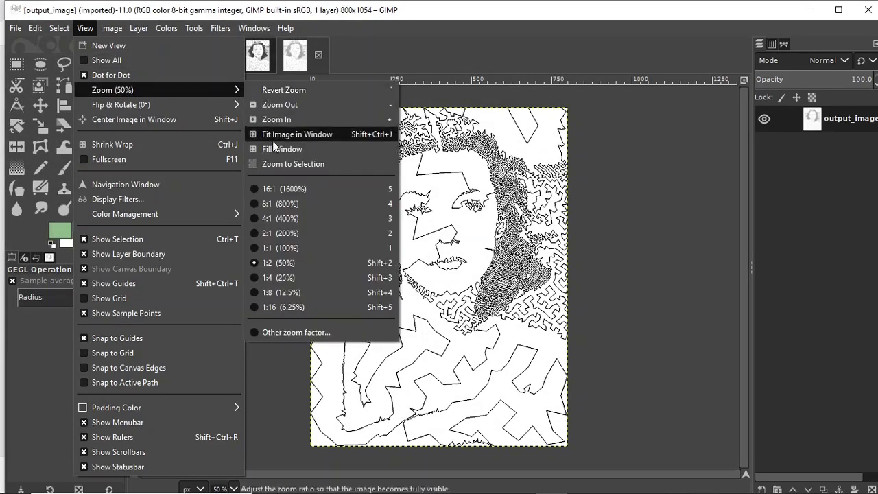
click(285, 234)
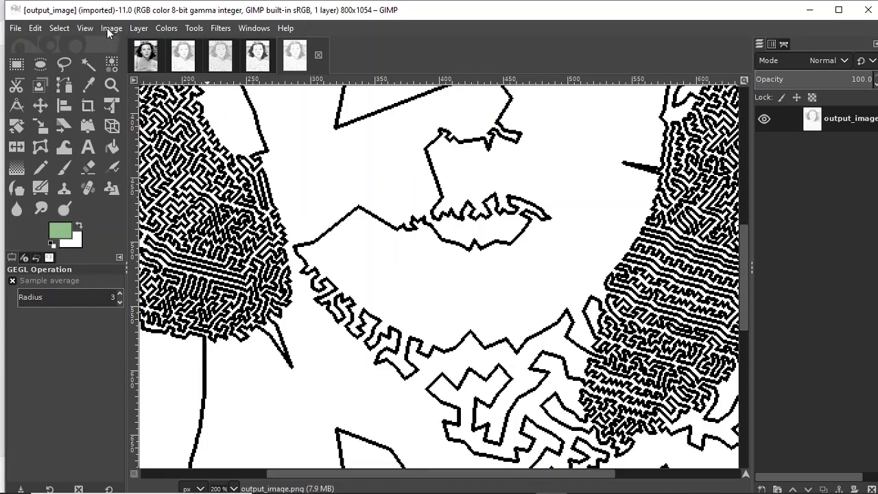
click(85, 29)
mouse_move(165, 90)
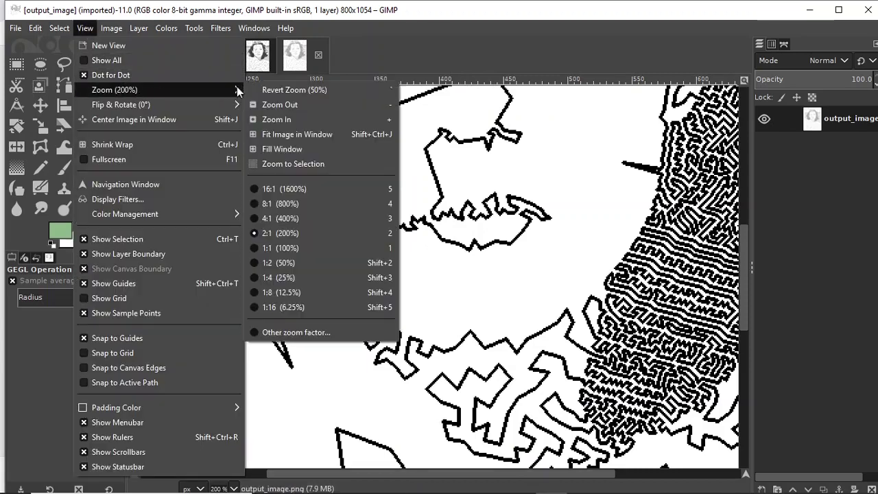
click(288, 220)
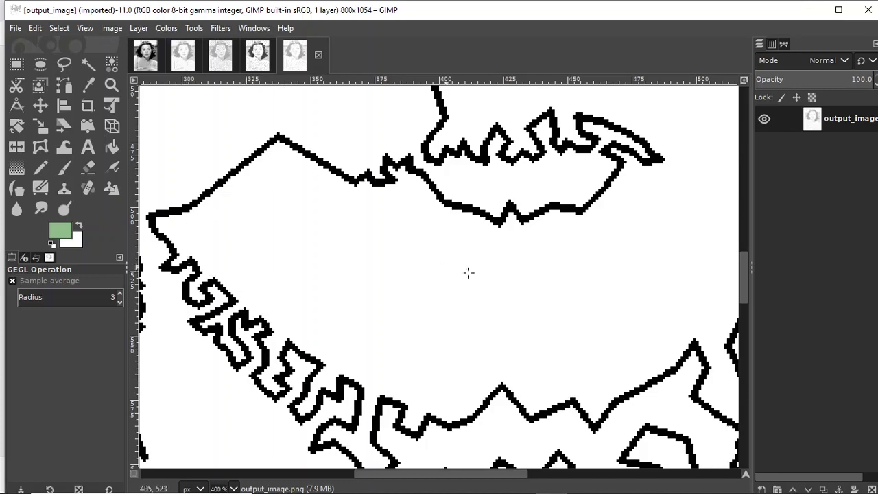
drag(742, 282, 743, 322)
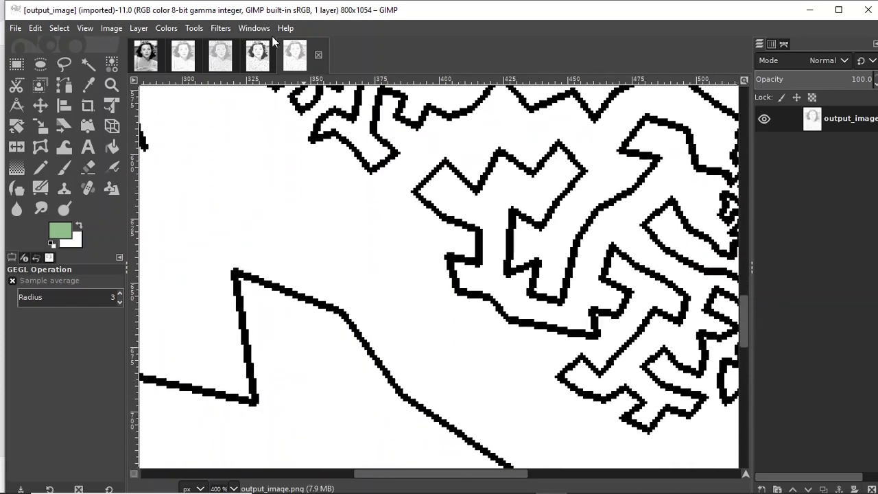
Step: Look over the whole portrait from hair to shoulders at 100% zoom, and return the view to 50%
click(82, 26)
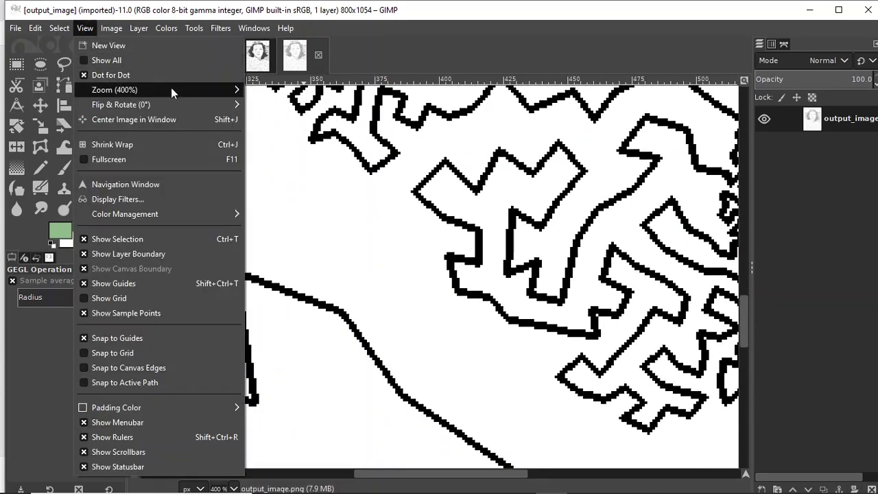
mouse_move(171, 88)
click(295, 247)
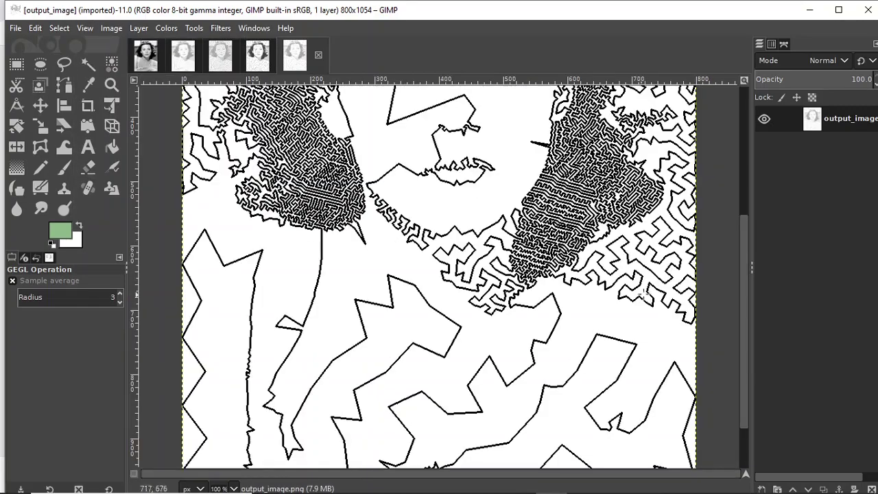
drag(742, 284, 755, 149)
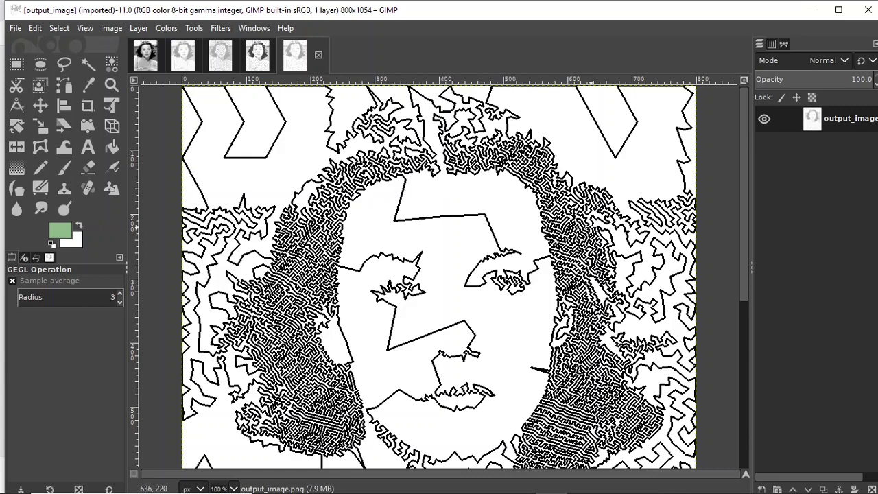
scroll(592, 227, down, 8)
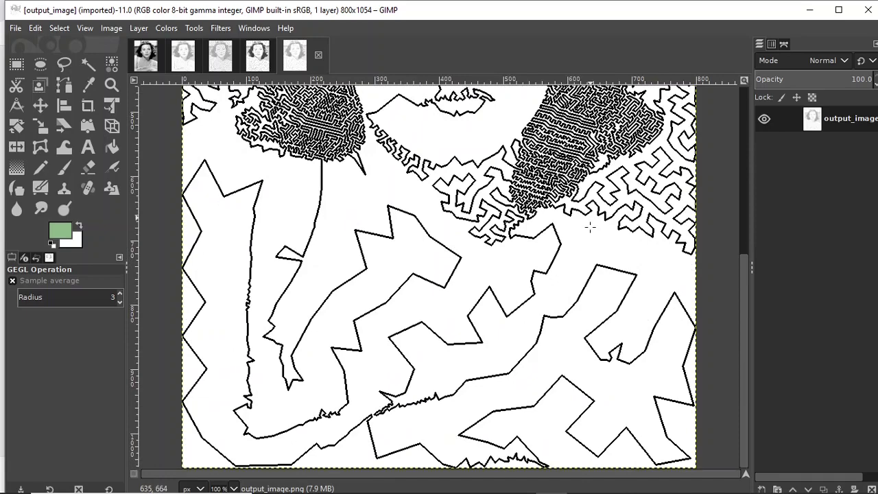
scroll(590, 226, up, 8)
scroll(583, 228, down, 8)
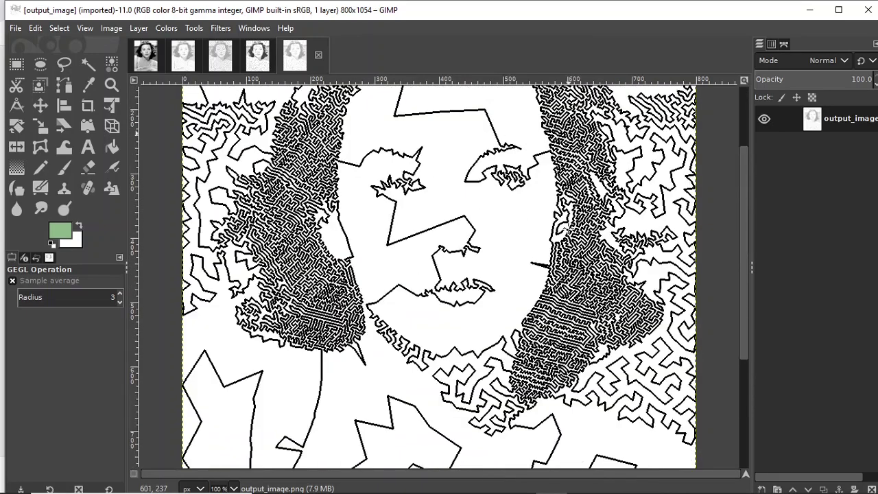
scroll(583, 227, up, 8)
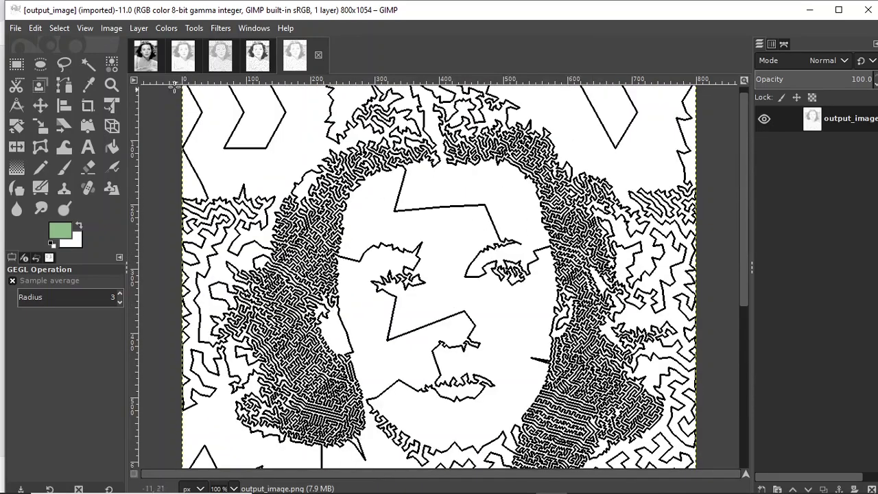
click(86, 29)
mouse_move(233, 90)
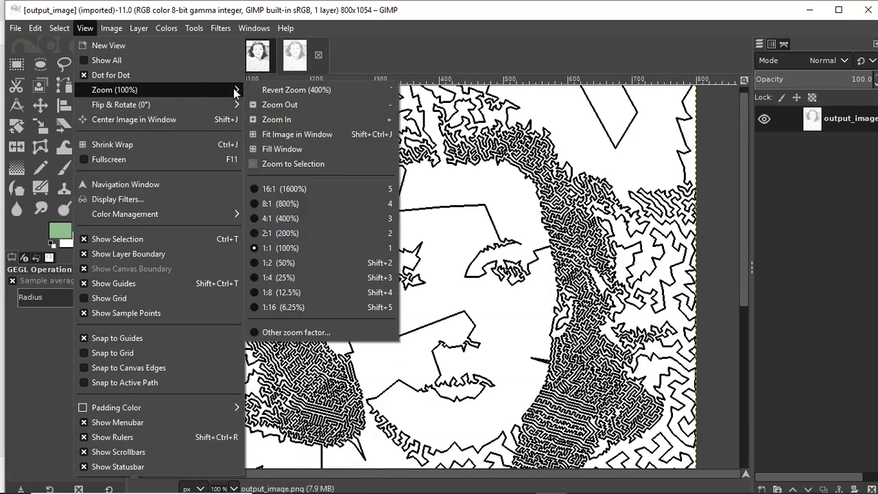
click(290, 262)
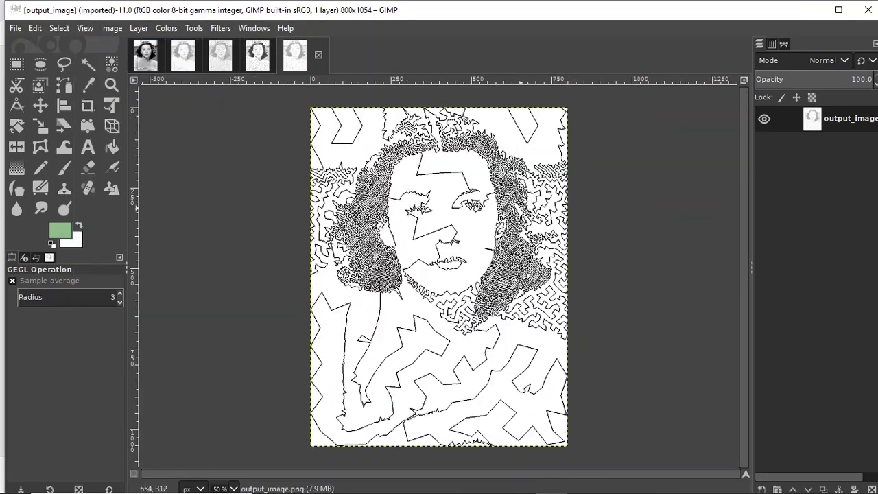